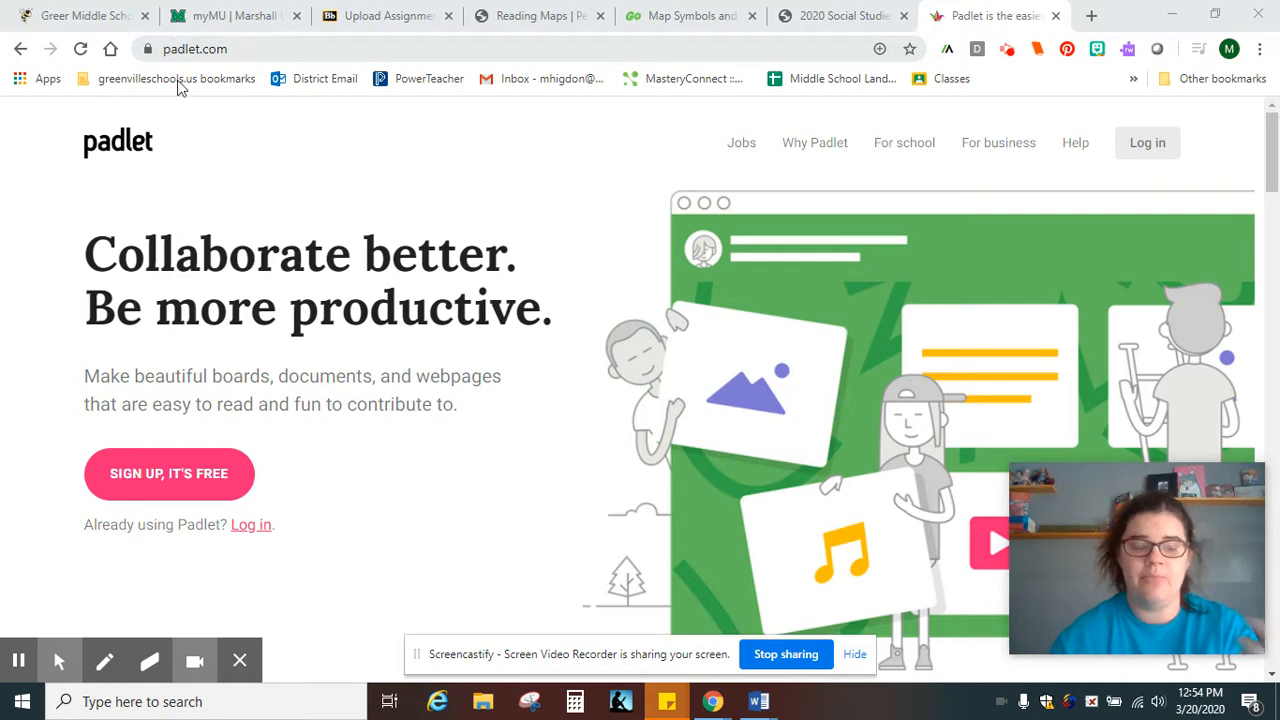
Go from the sign-up page to the login page and log in to the existing account with Google
{"action": "left_click", "coordinate": [168, 474]}
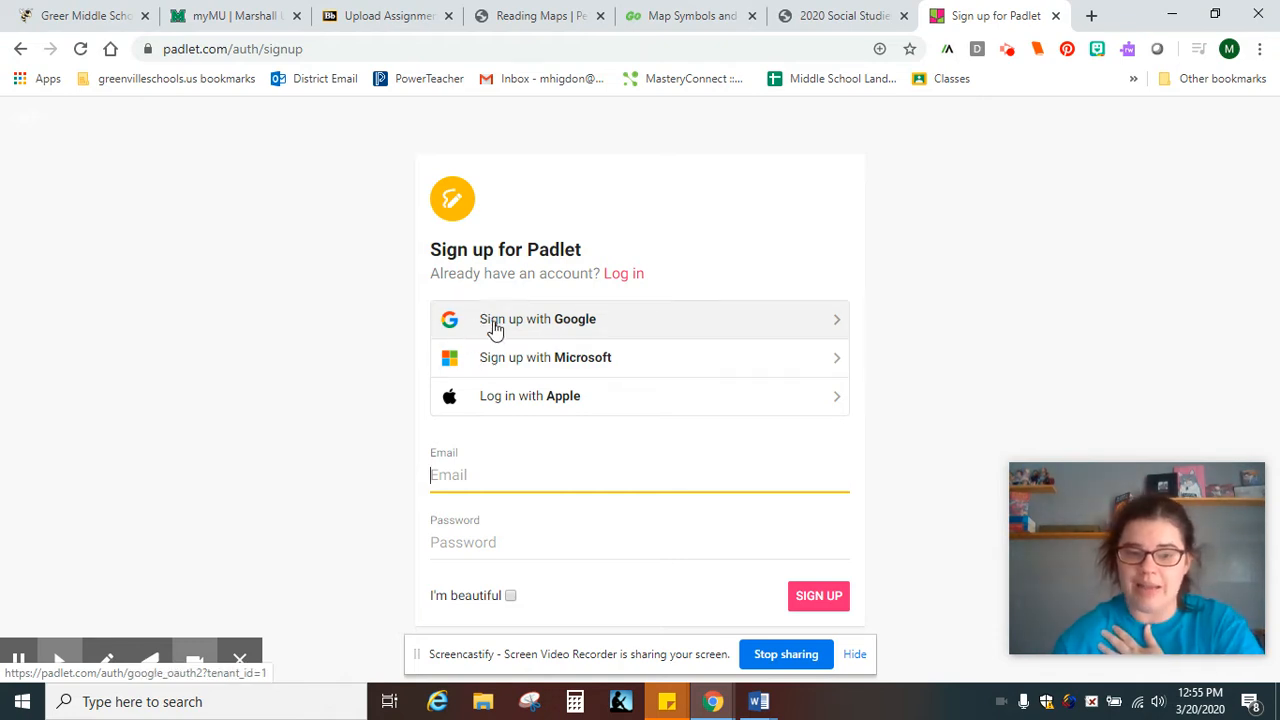
{"action": "left_click", "coordinate": [629, 283]}
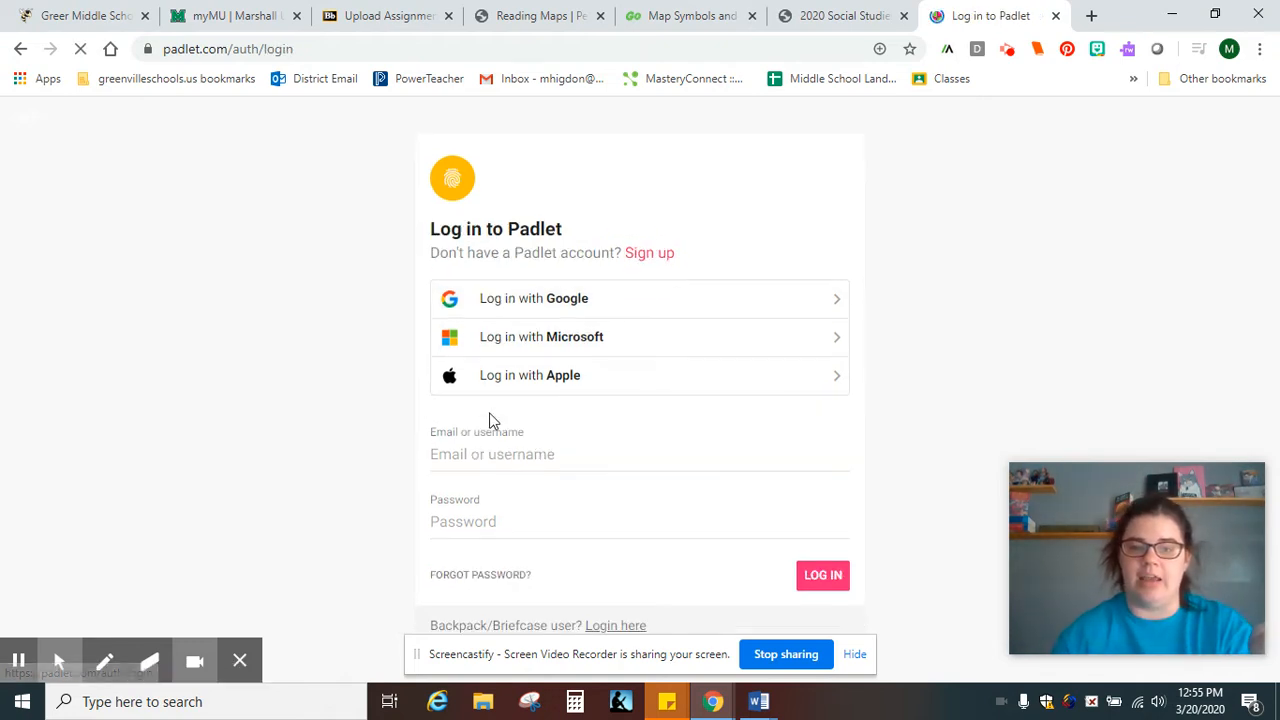
{"action": "left_click", "coordinate": [571, 314]}
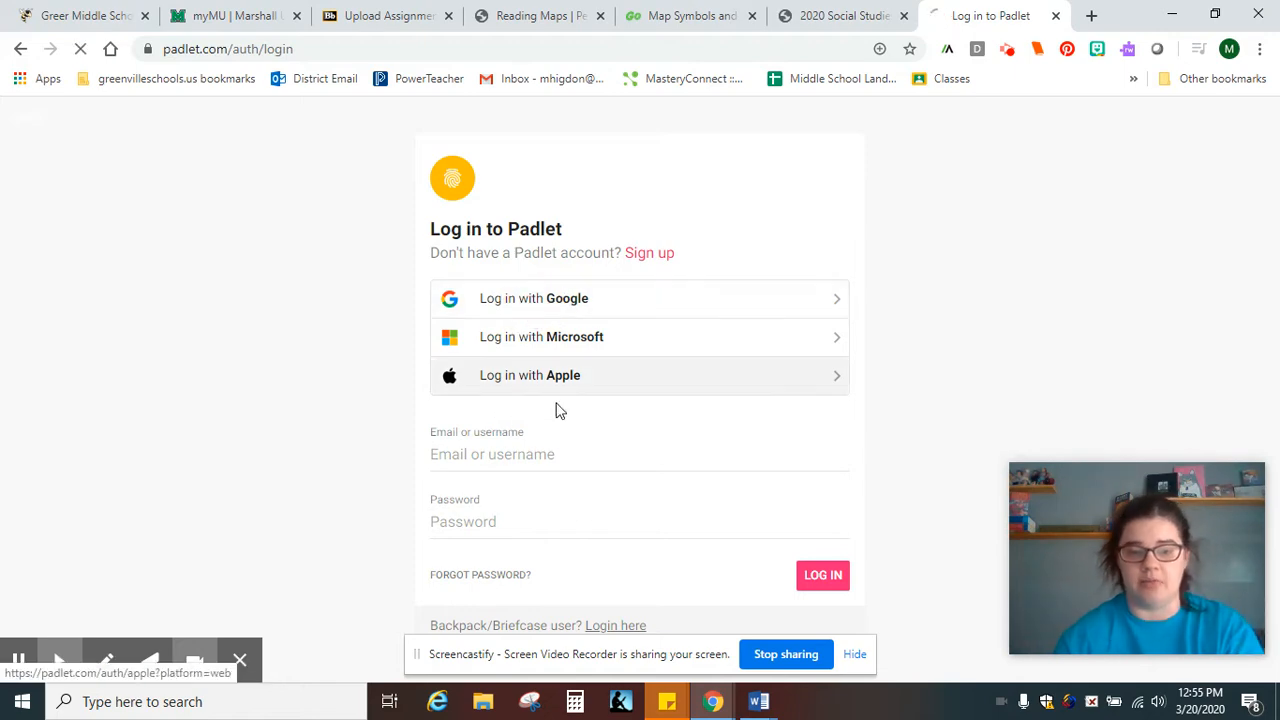
{"action": "left_click", "coordinate": [546, 402]}
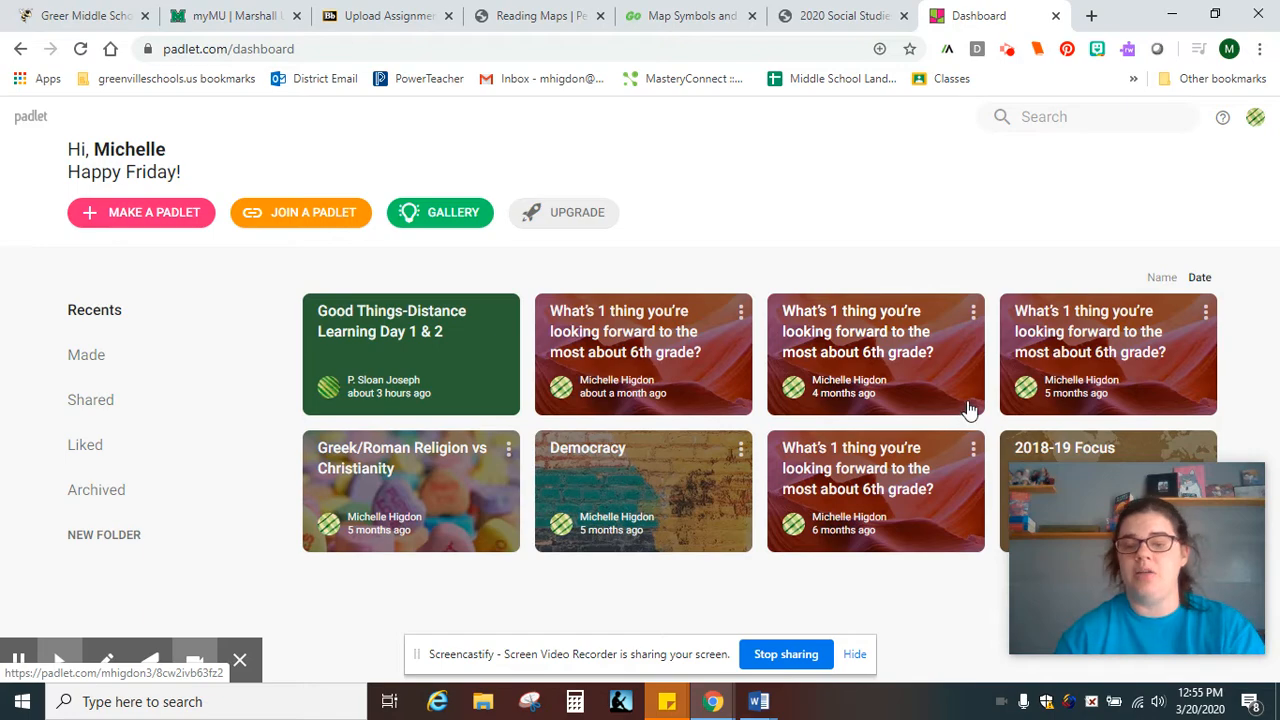
Examine the student posts on the most recent "What's 1 thing you're looking forward to the most about 6th grade?" board and close it
{"action": "left_click", "coordinate": [729, 356]}
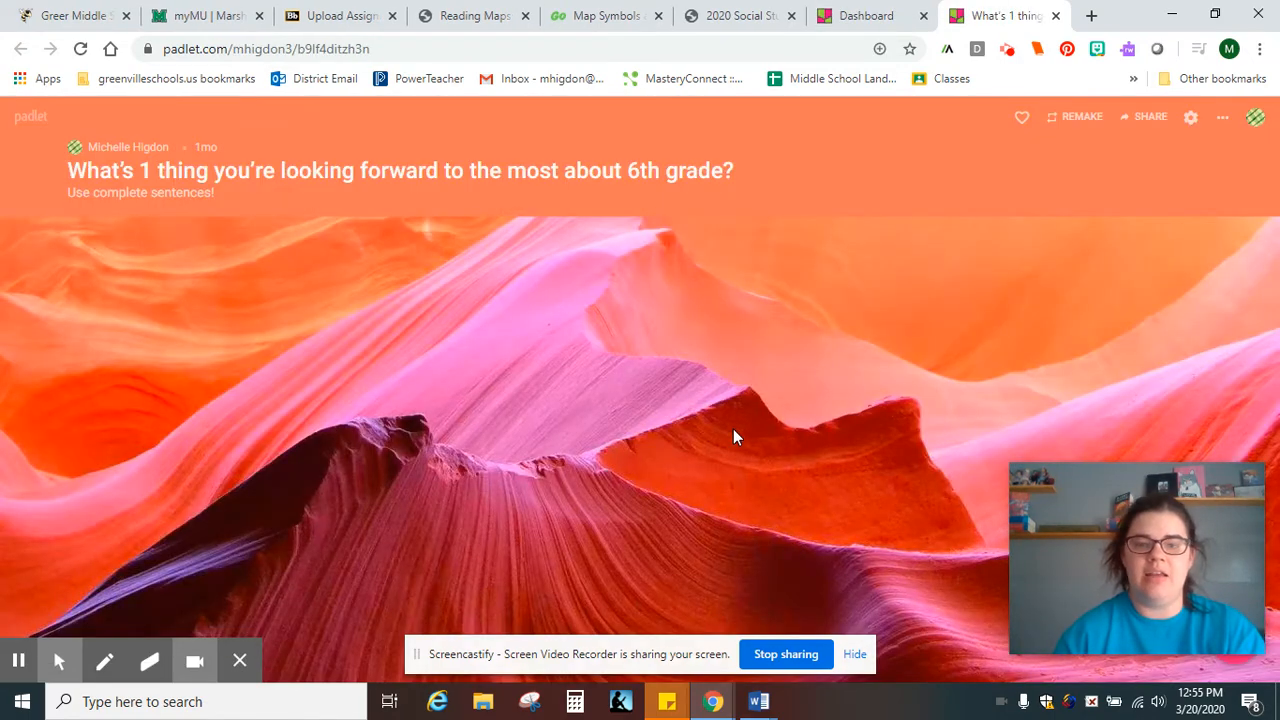
{"action": "scroll", "coordinate": [485, 486], "scroll_direction": "down", "scroll_amount": 2}
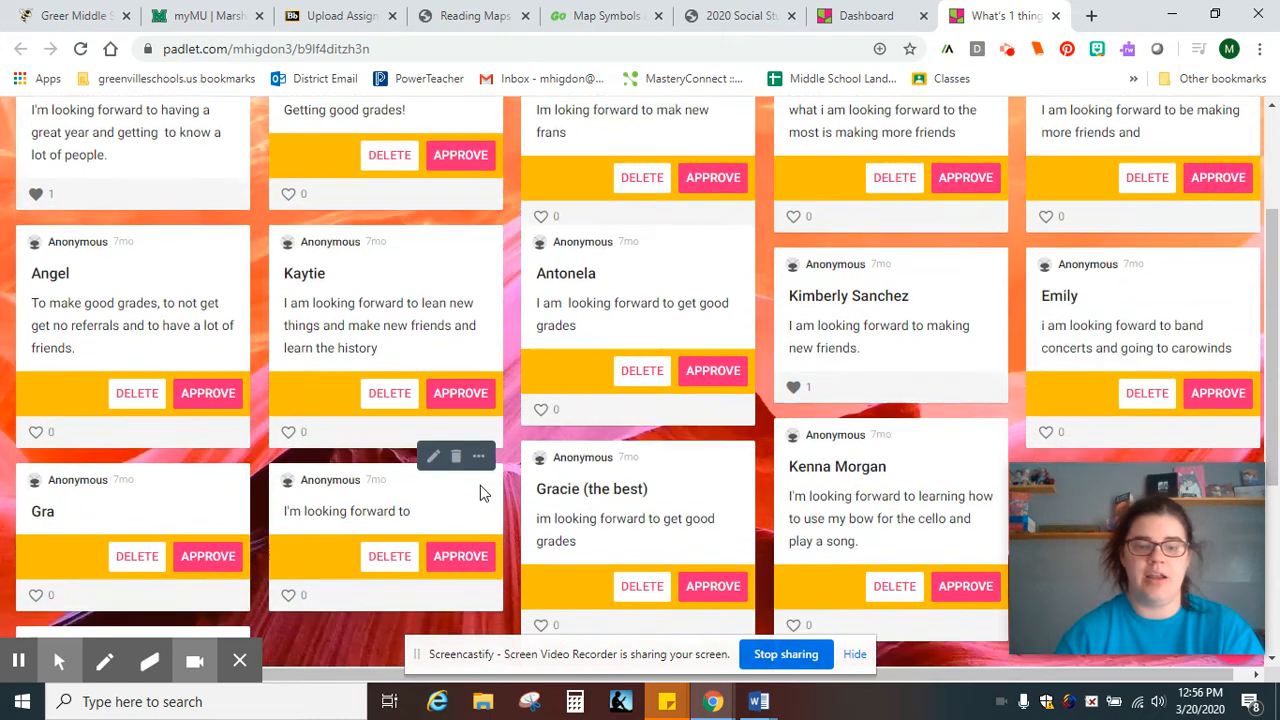
{"action": "scroll", "coordinate": [480, 485], "scroll_direction": "down", "scroll_amount": 4}
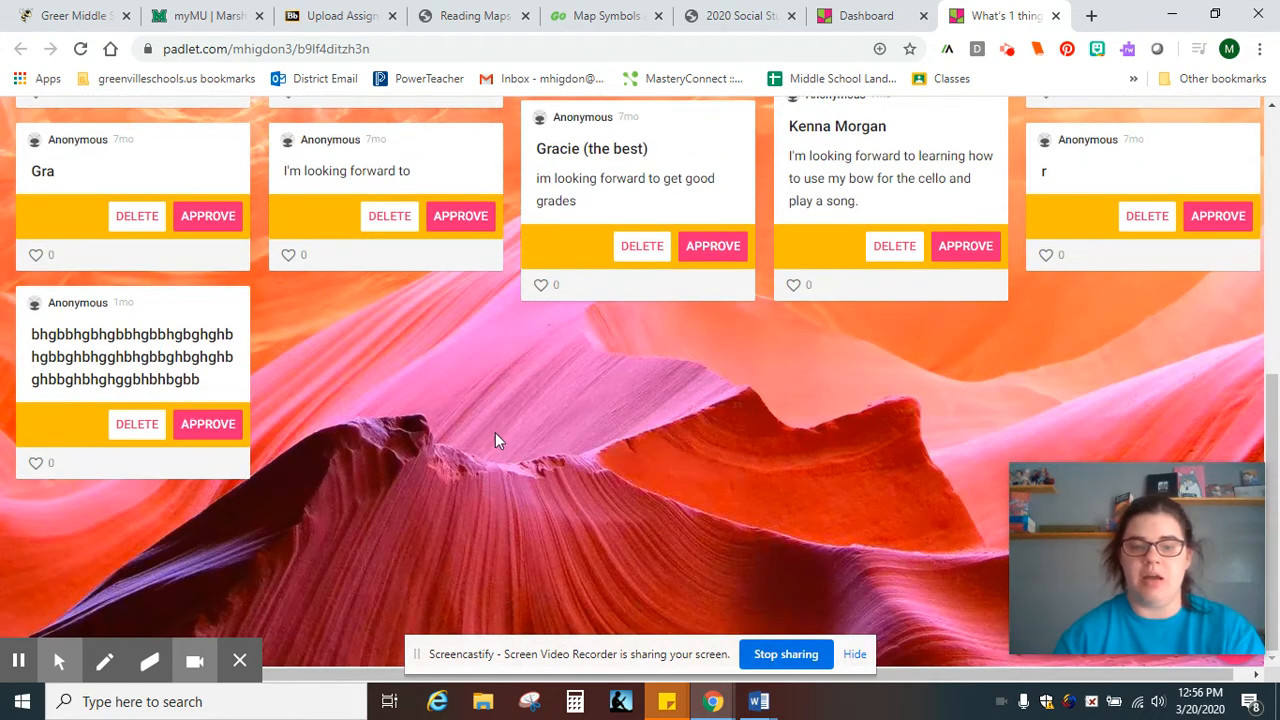
{"action": "scroll", "coordinate": [480, 436], "scroll_direction": "up", "scroll_amount": 2}
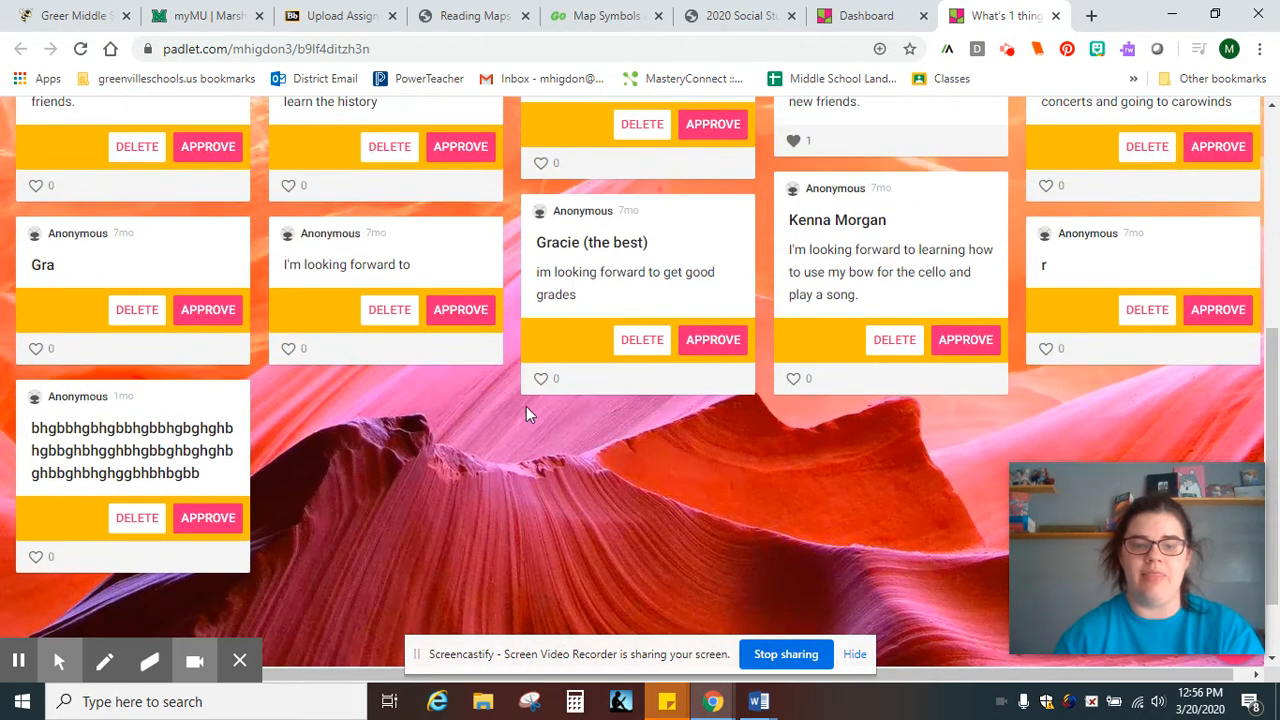
{"action": "scroll", "coordinate": [457, 449], "scroll_direction": "up", "scroll_amount": 4}
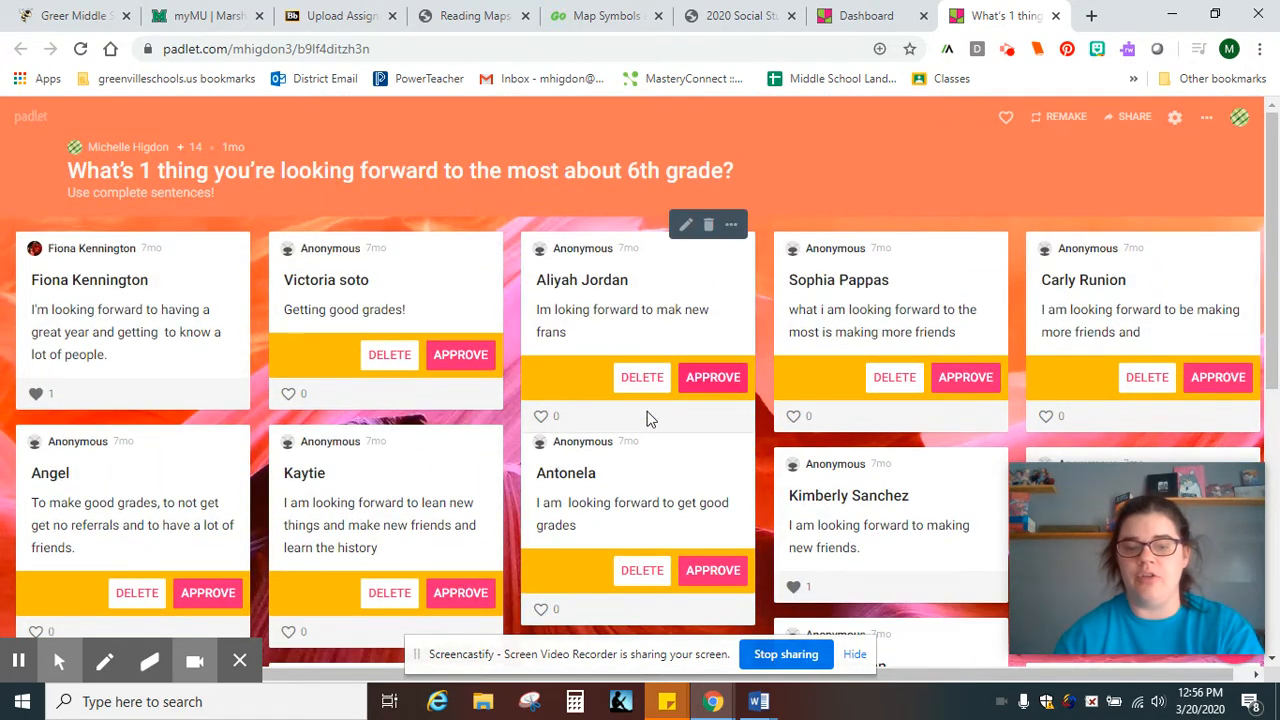
{"action": "scroll", "coordinate": [630, 432], "scroll_direction": "down", "scroll_amount": 1}
{"action": "scroll", "coordinate": [627, 436], "scroll_direction": "down", "scroll_amount": 1}
{"action": "scroll", "coordinate": [566, 441], "scroll_direction": "down", "scroll_amount": 1}
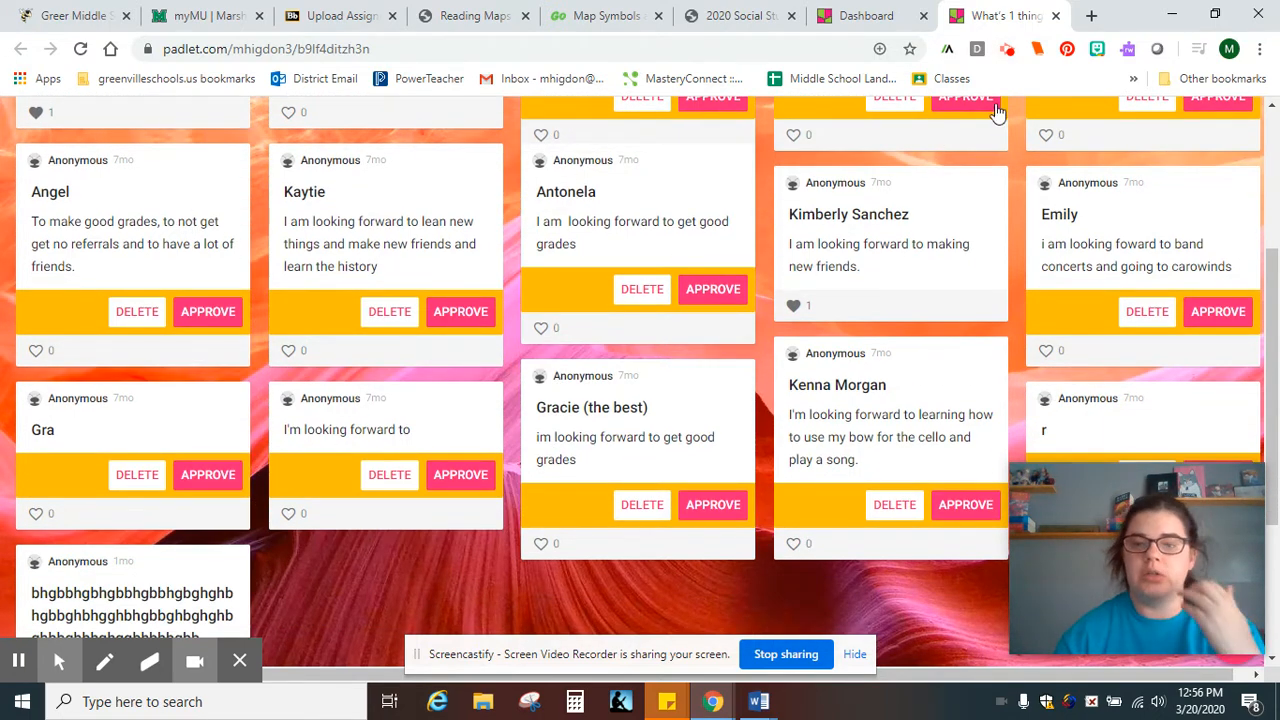
{"action": "left_click", "coordinate": [1057, 16]}
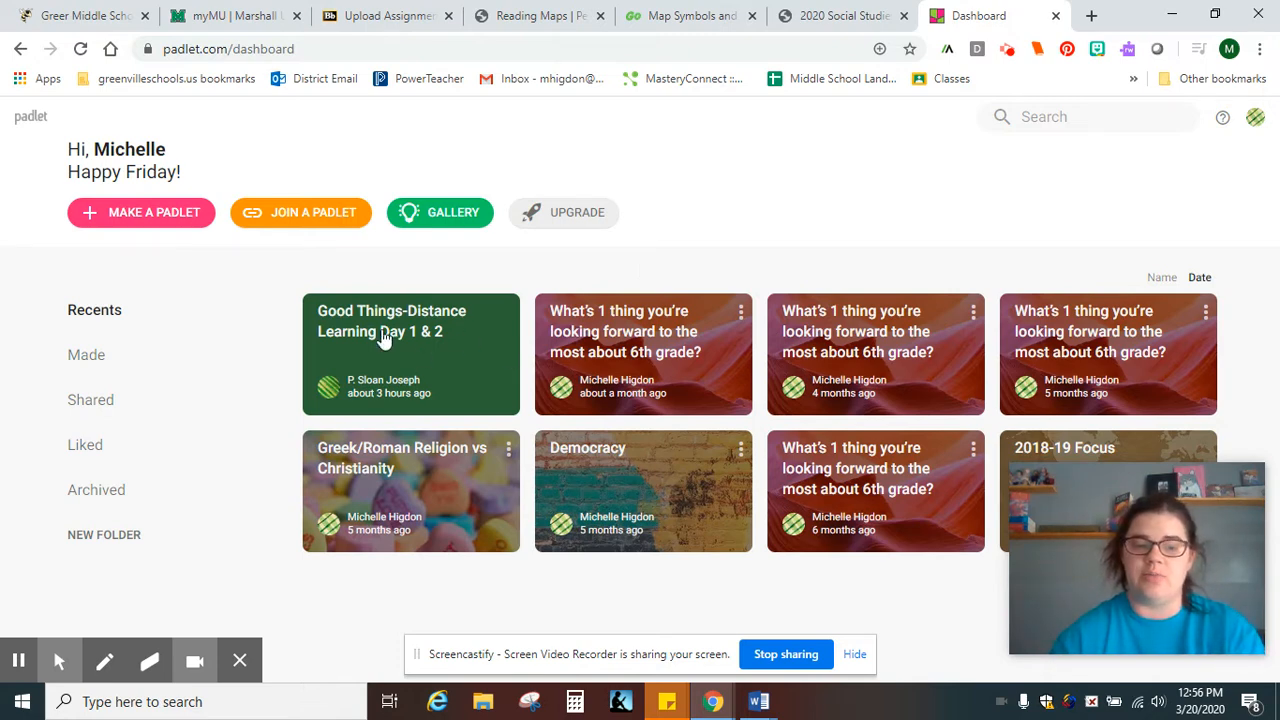
Examine the columns and the 7th Grade posts on the "Good Things-Distance Learning Day 1 & 2" board, and close it
{"action": "left_click", "coordinate": [423, 354]}
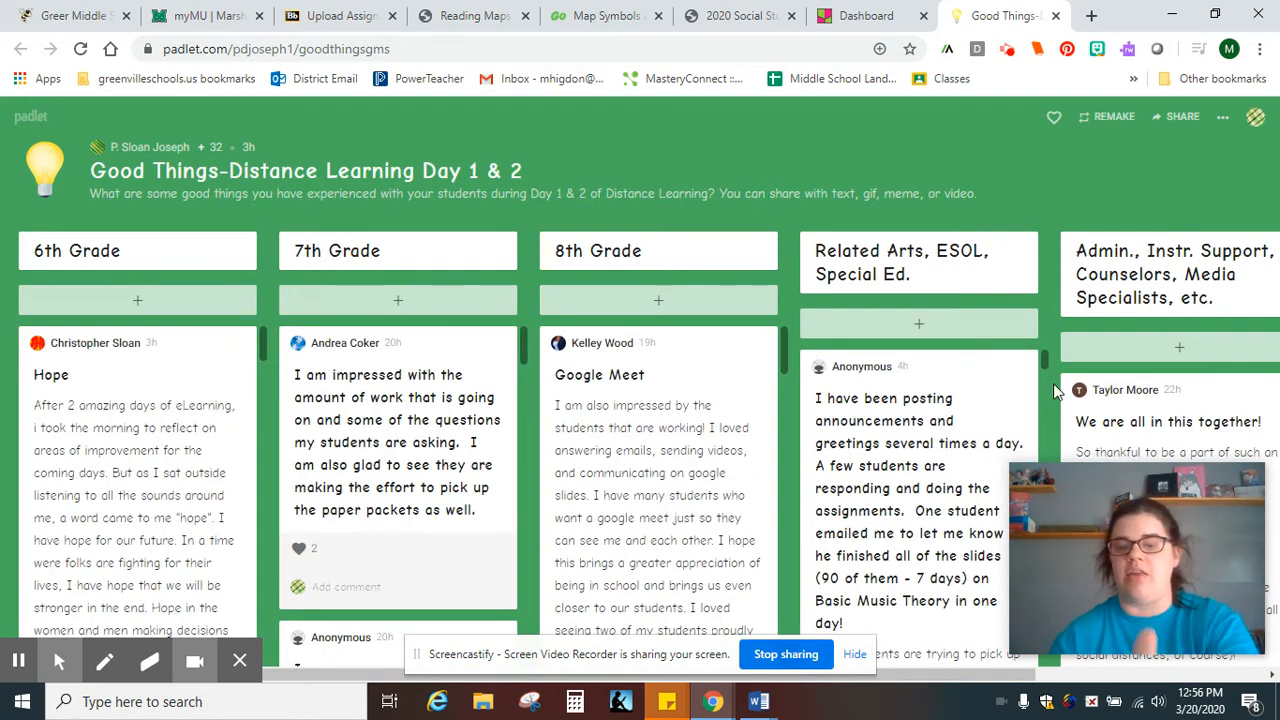
{"action": "left_click_drag", "start_coordinate": [910, 673], "coordinate": [779, 680]}
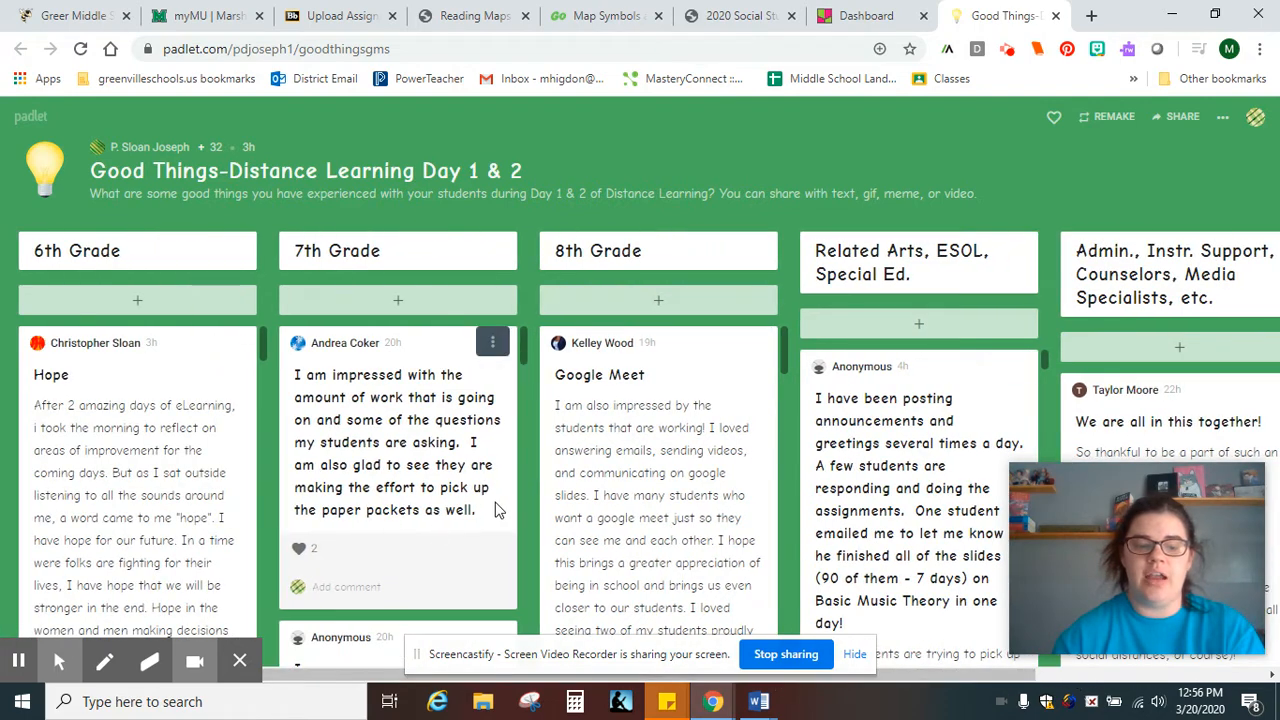
{"action": "scroll", "coordinate": [518, 520], "scroll_direction": "down", "scroll_amount": 2}
{"action": "scroll", "coordinate": [524, 534], "scroll_direction": "down", "scroll_amount": 4}
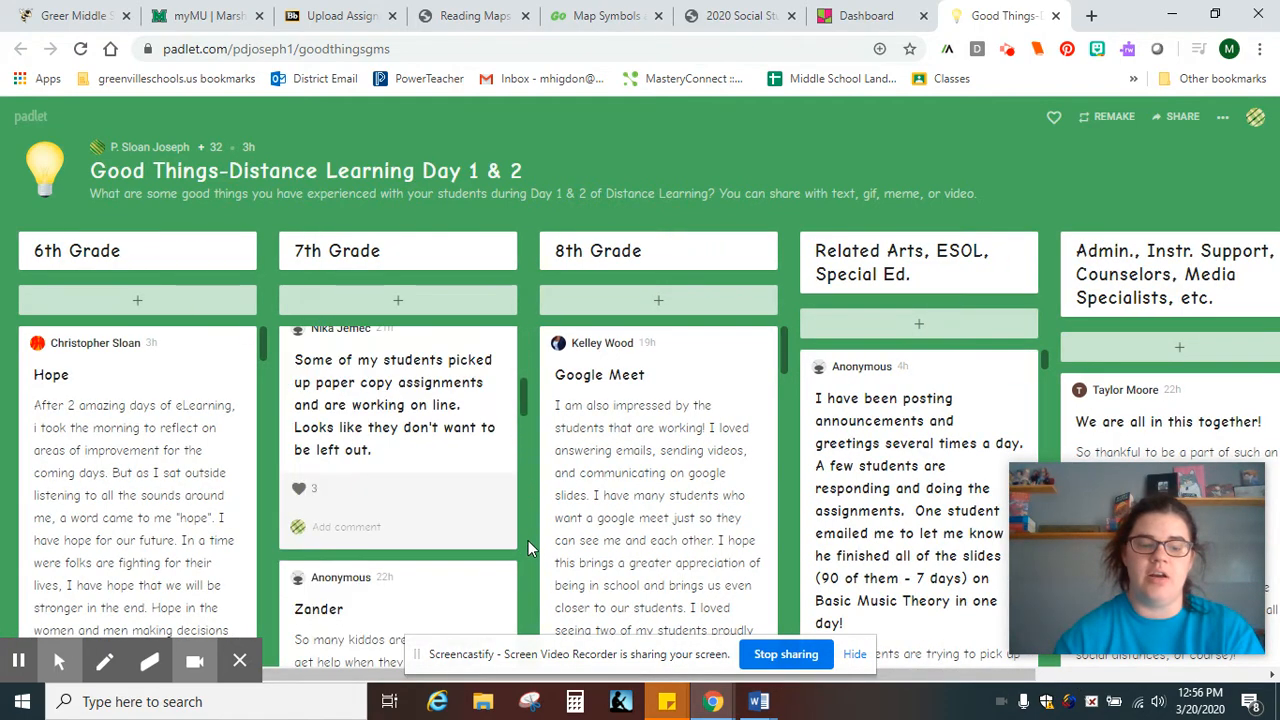
{"action": "scroll", "coordinate": [186, 500], "scroll_direction": "down", "scroll_amount": 5}
{"action": "scroll", "coordinate": [181, 513], "scroll_direction": "up", "scroll_amount": 5}
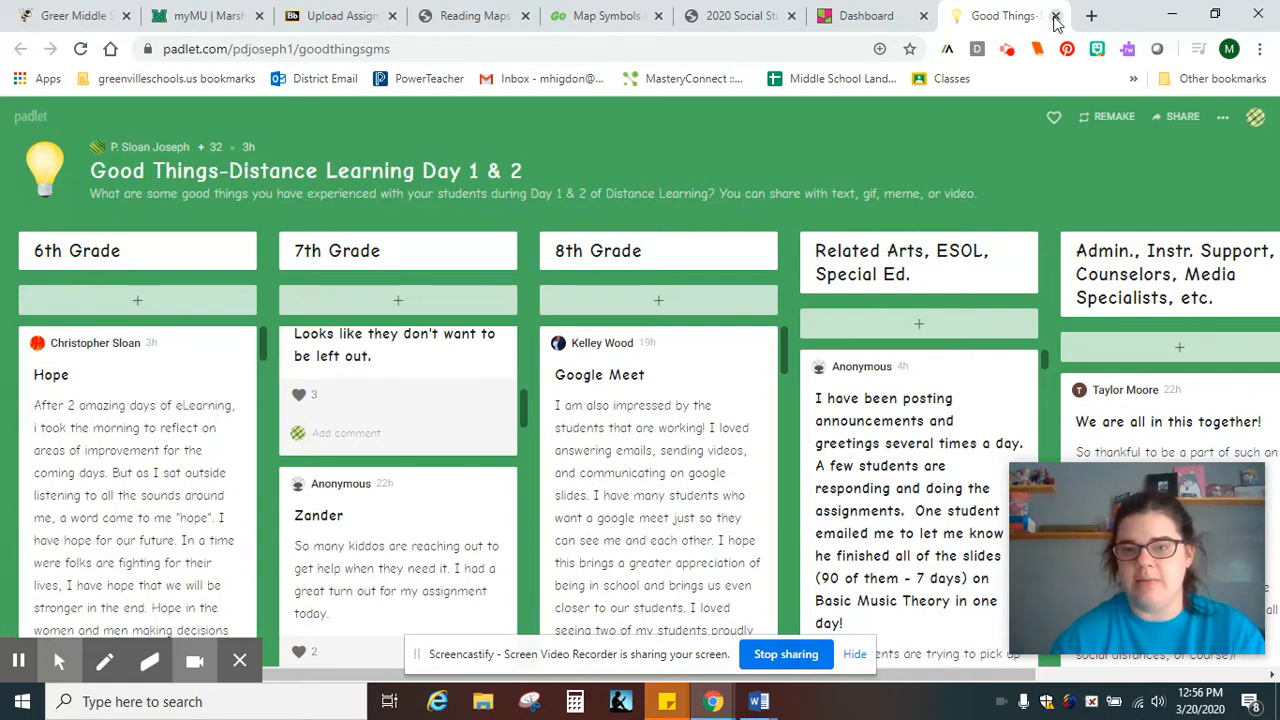
{"action": "left_click", "coordinate": [1055, 15]}
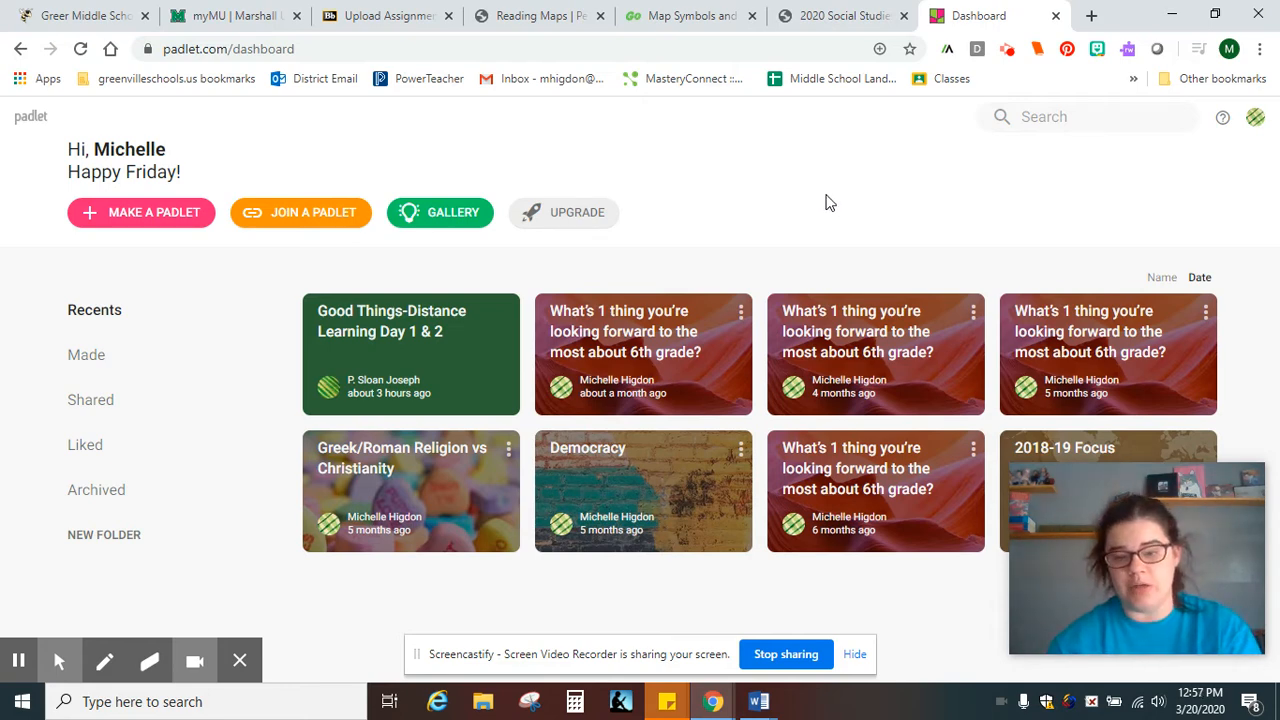
Review the blank layouts for a new padlet and create one with the Wall layout
{"action": "left_click", "coordinate": [185, 214]}
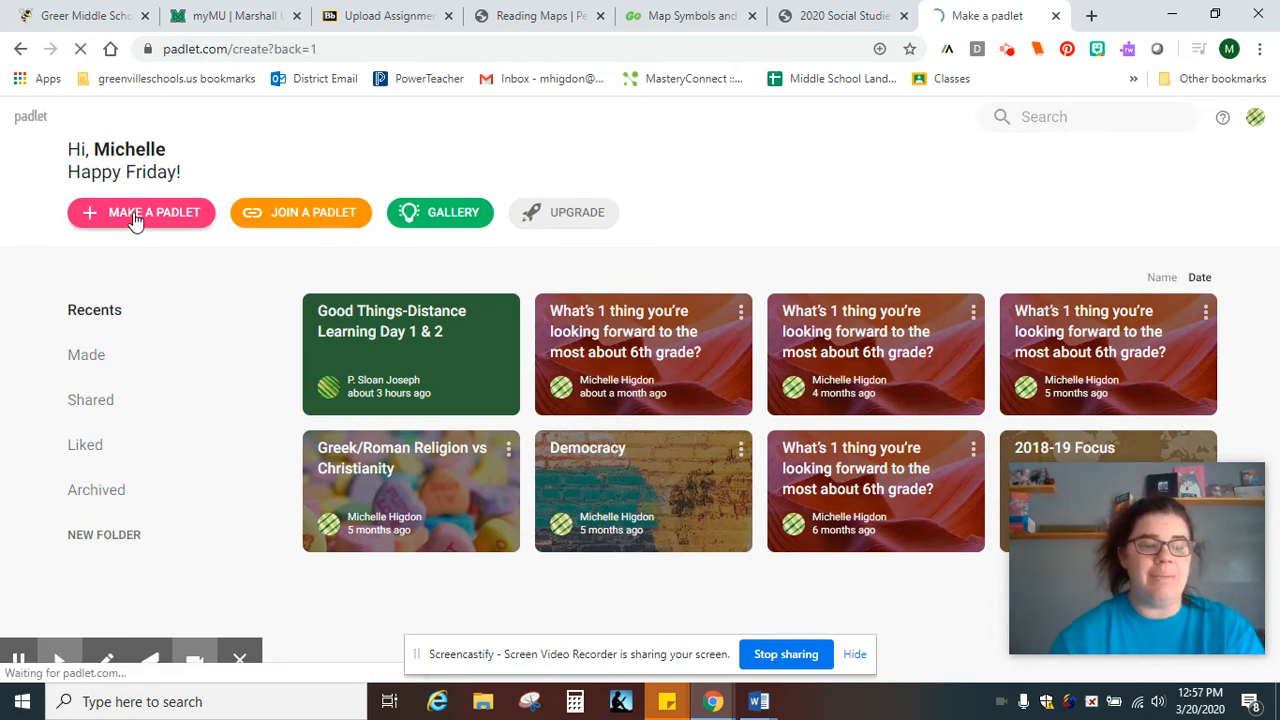
{"action": "scroll", "coordinate": [116, 402], "scroll_direction": "down", "scroll_amount": 1}
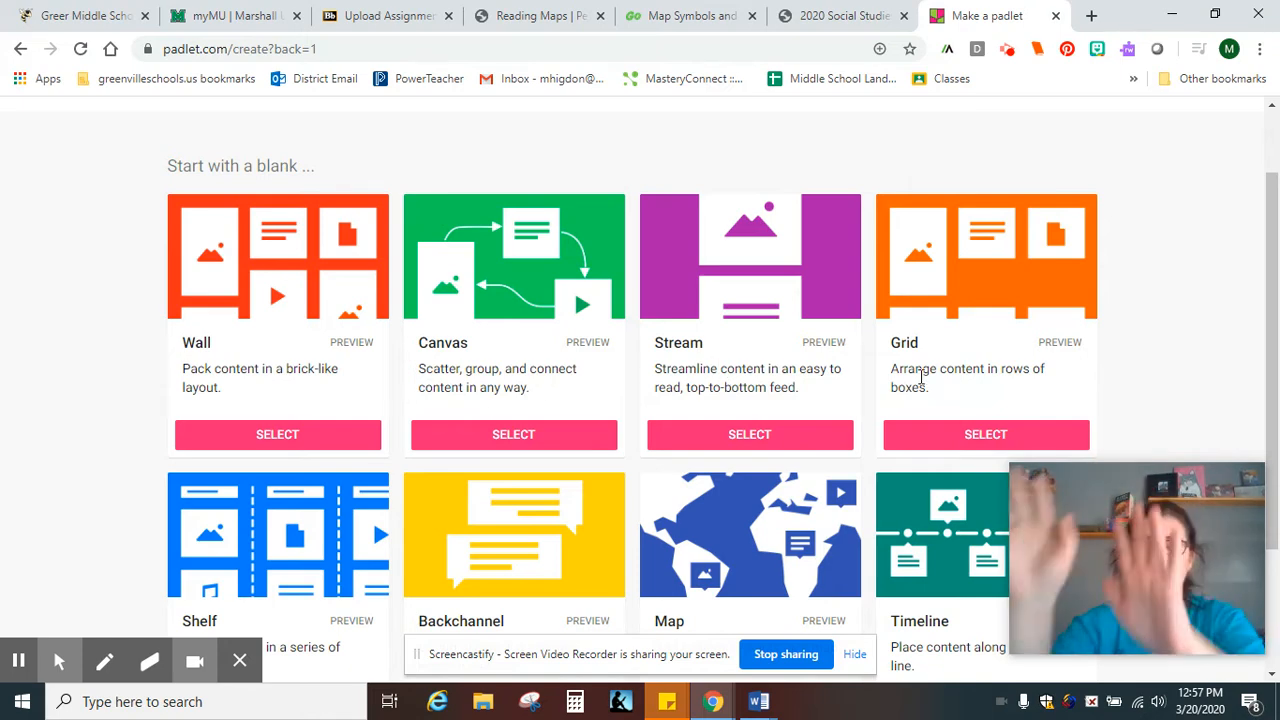
{"action": "scroll", "coordinate": [921, 376], "scroll_direction": "down", "scroll_amount": 1}
{"action": "scroll", "coordinate": [921, 376], "scroll_direction": "down", "scroll_amount": 1}
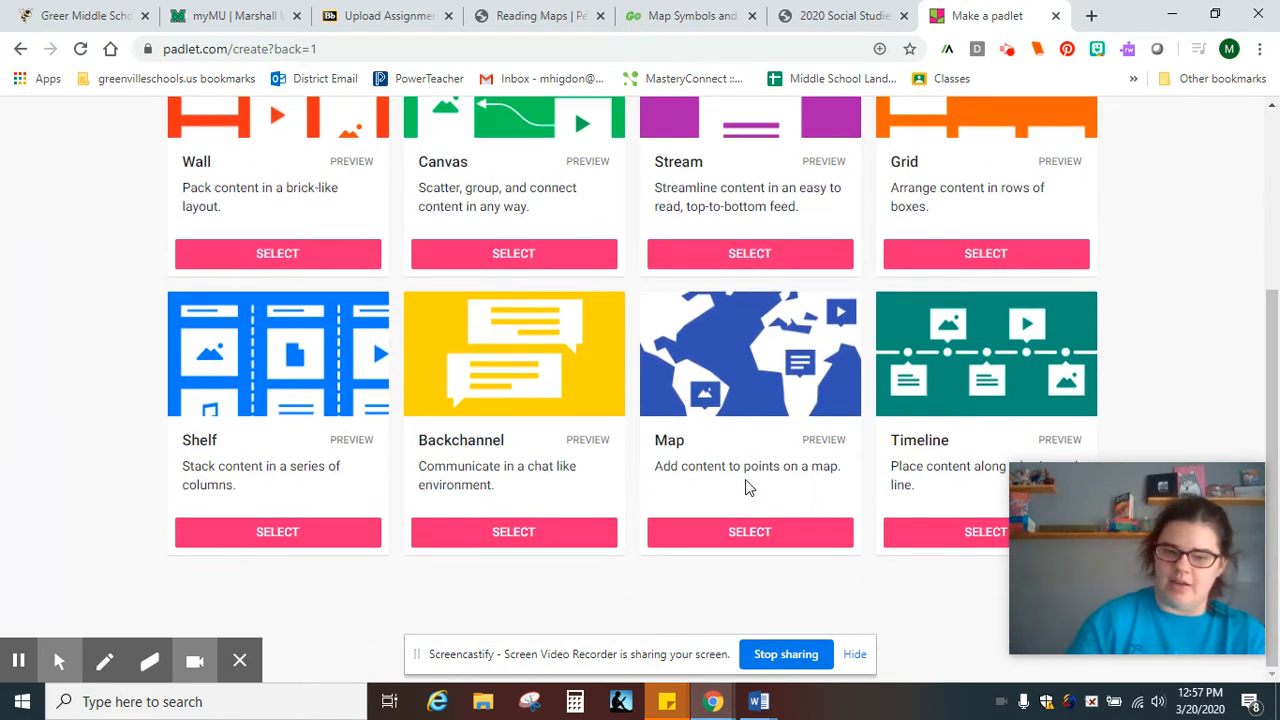
{"action": "scroll", "coordinate": [674, 503], "scroll_direction": "up", "scroll_amount": 3}
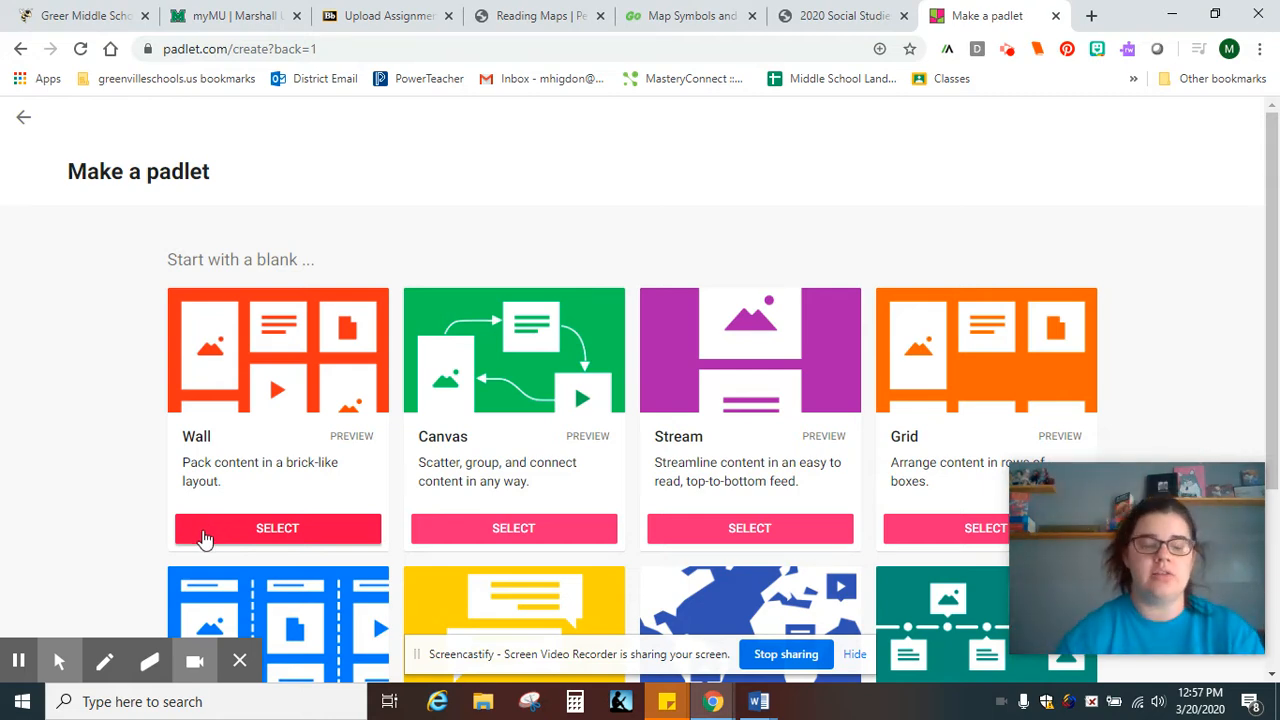
{"action": "left_click", "coordinate": [203, 538]}
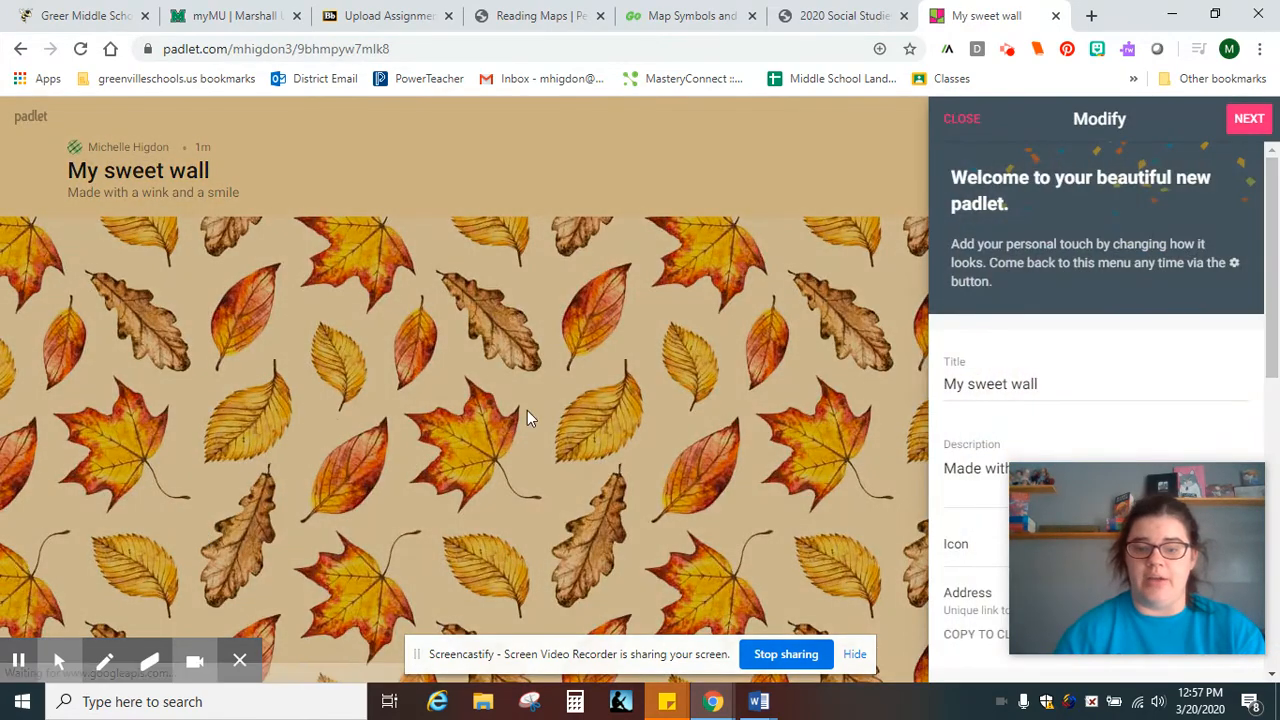
Replace the new wall's title with "Padlet Tutorial :)"
{"action": "left_click_drag", "start_coordinate": [1130, 512], "coordinate": [171, 460]}
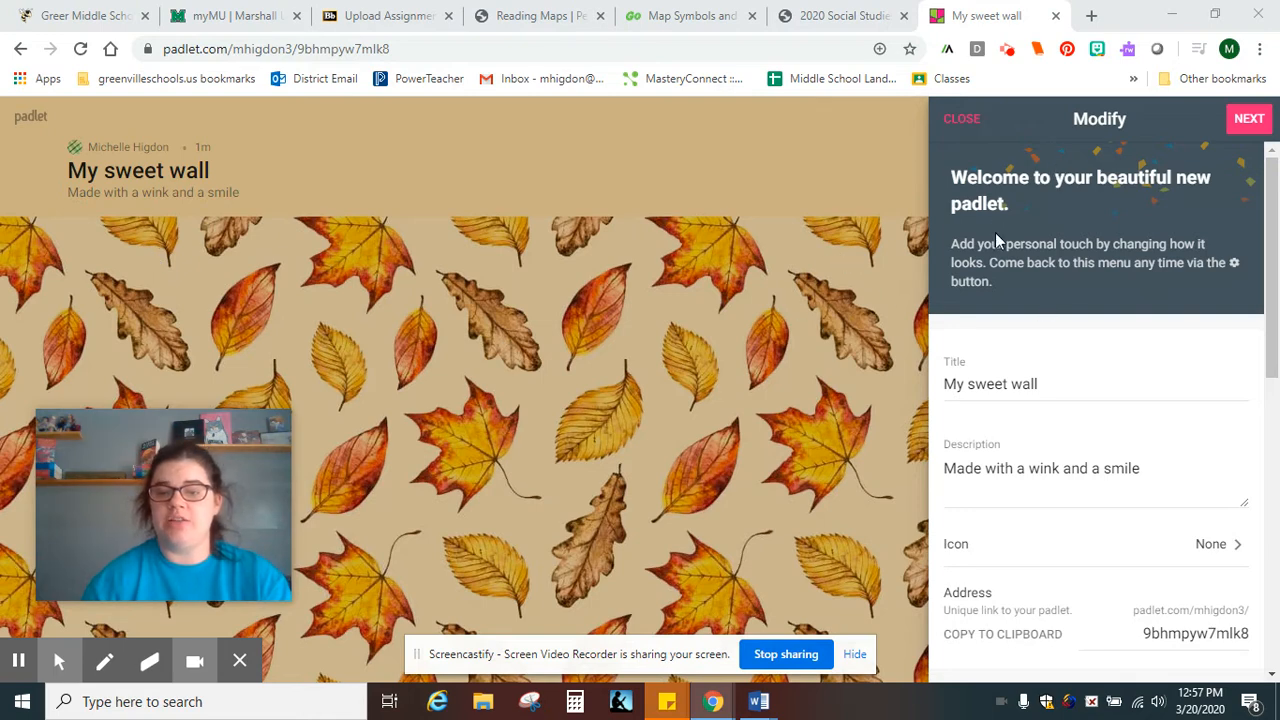
{"action": "left_click", "coordinate": [1059, 384]}
{"action": "left_click_drag", "start_coordinate": [1059, 384], "coordinate": [908, 394]}
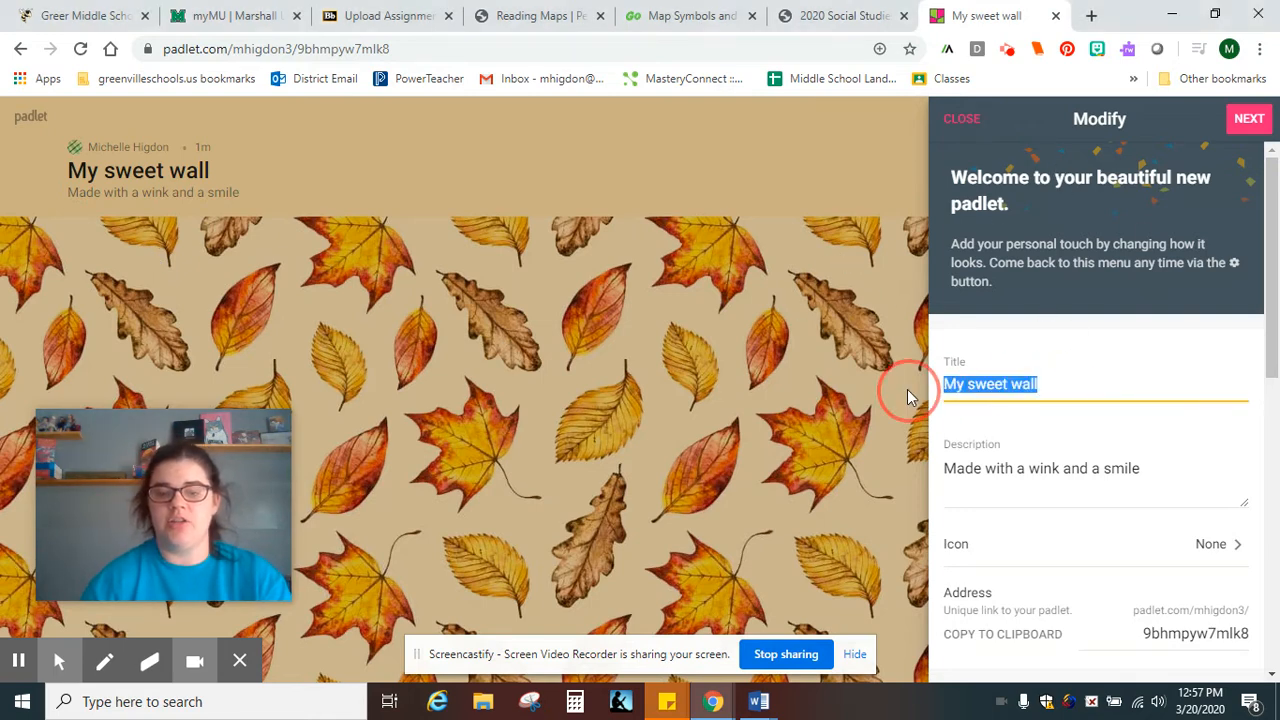
{"action": "type", "text": "Pa"}
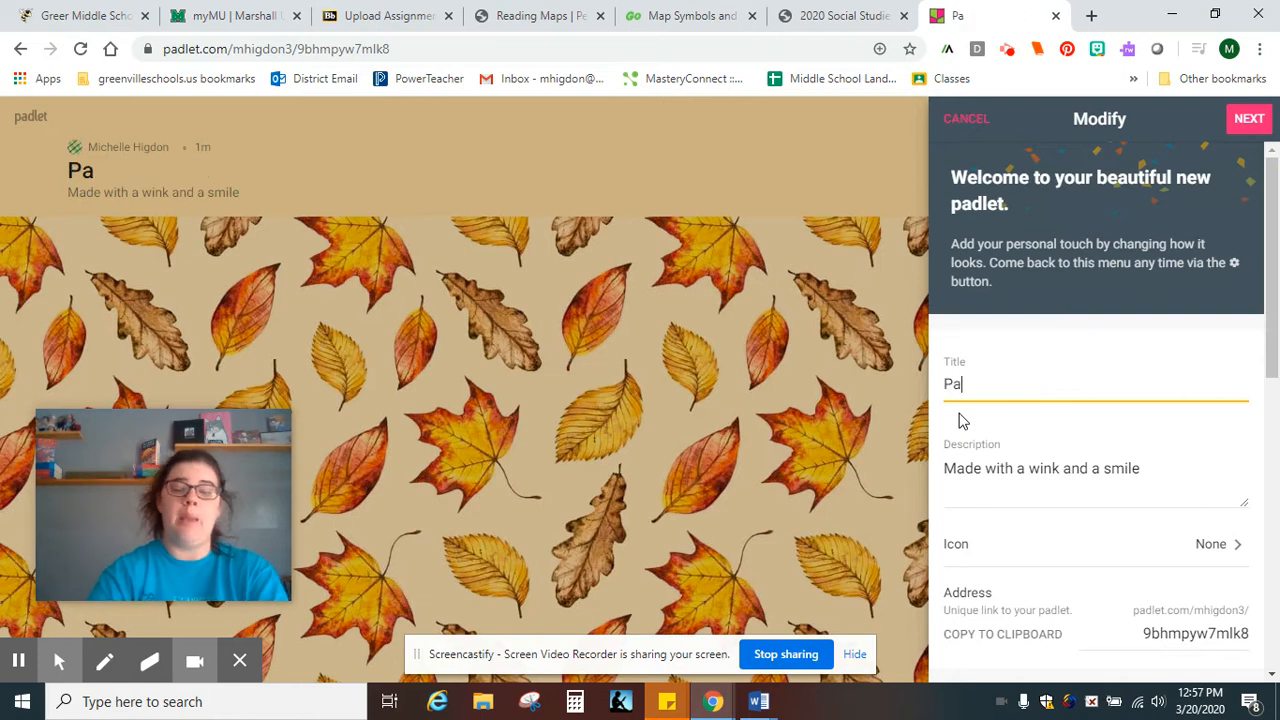
{"action": "type", "text": "dlet Tutorial :)"}
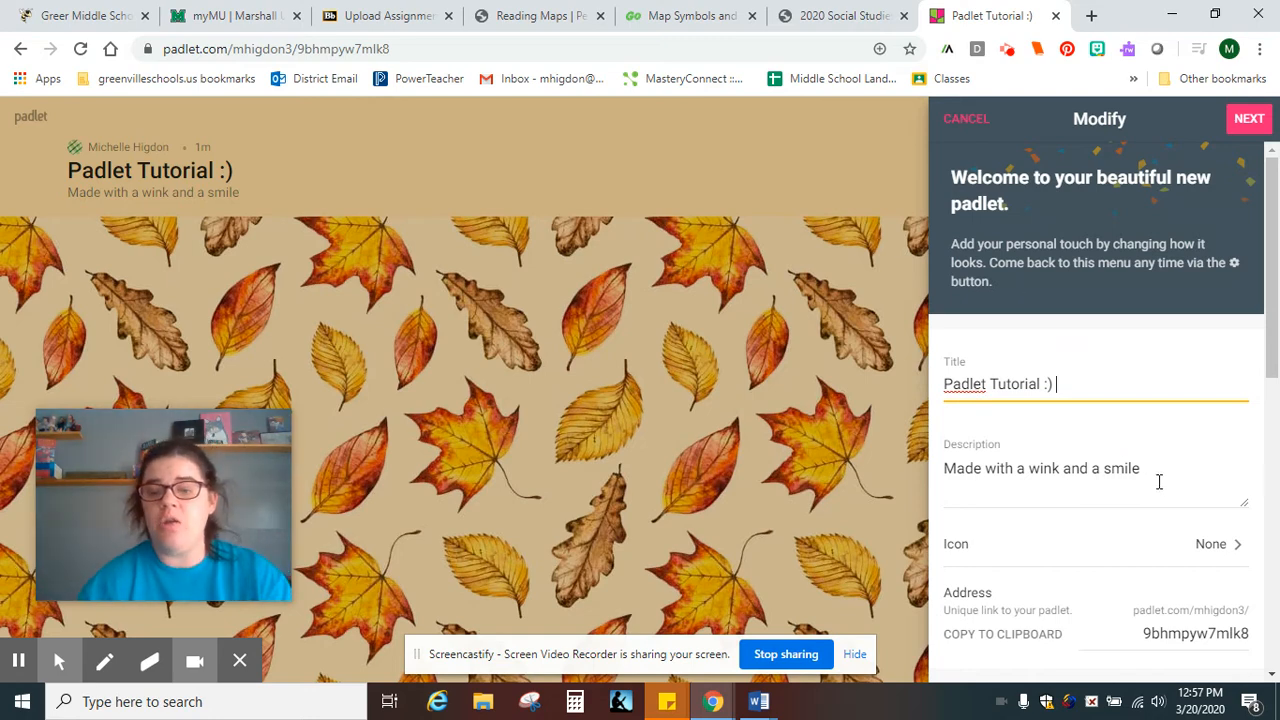
Replace the wall's description with "What's one thing you're looking forward to about using Padlet?" and keep the unsaved changes
{"action": "left_click_drag", "start_coordinate": [1155, 478], "coordinate": [958, 492]}
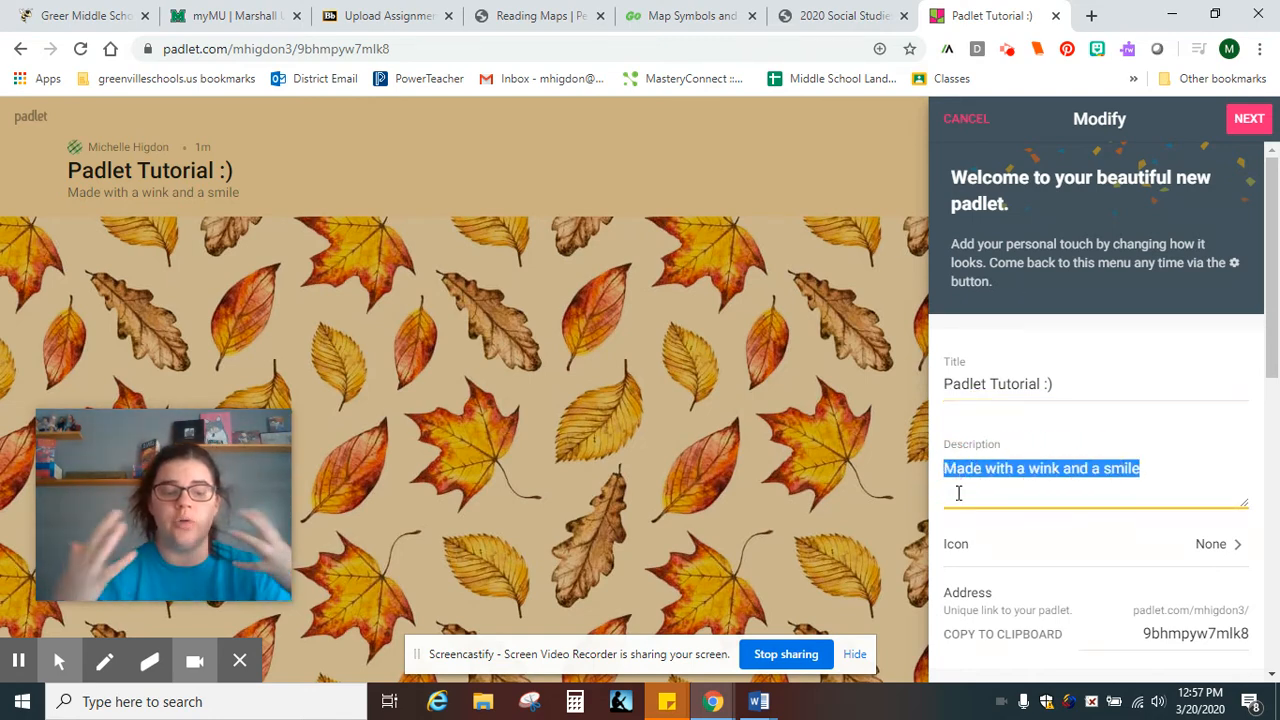
{"action": "type", "text": "What's now"}
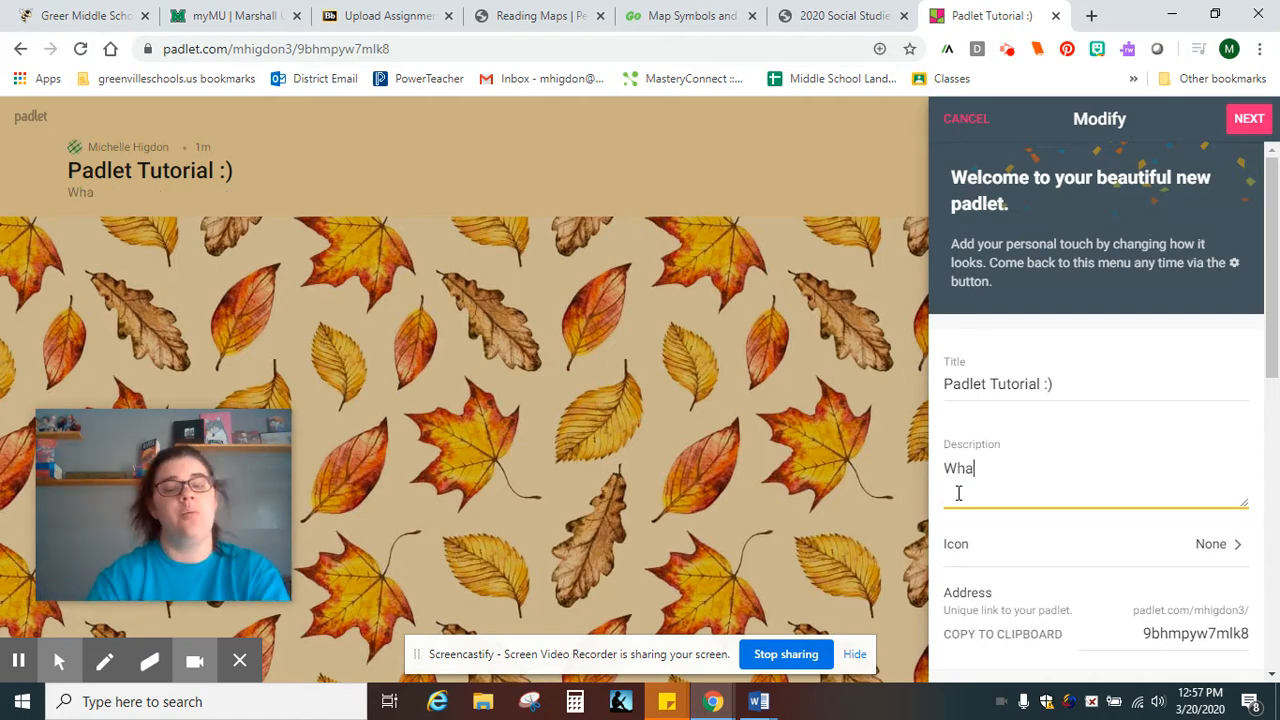
{"action": "key", "text": "BackSpace"}
{"action": "key", "text": "BackSpace"}
{"action": "key", "text": "BackSpace"}
{"action": "type", "text": "one"}
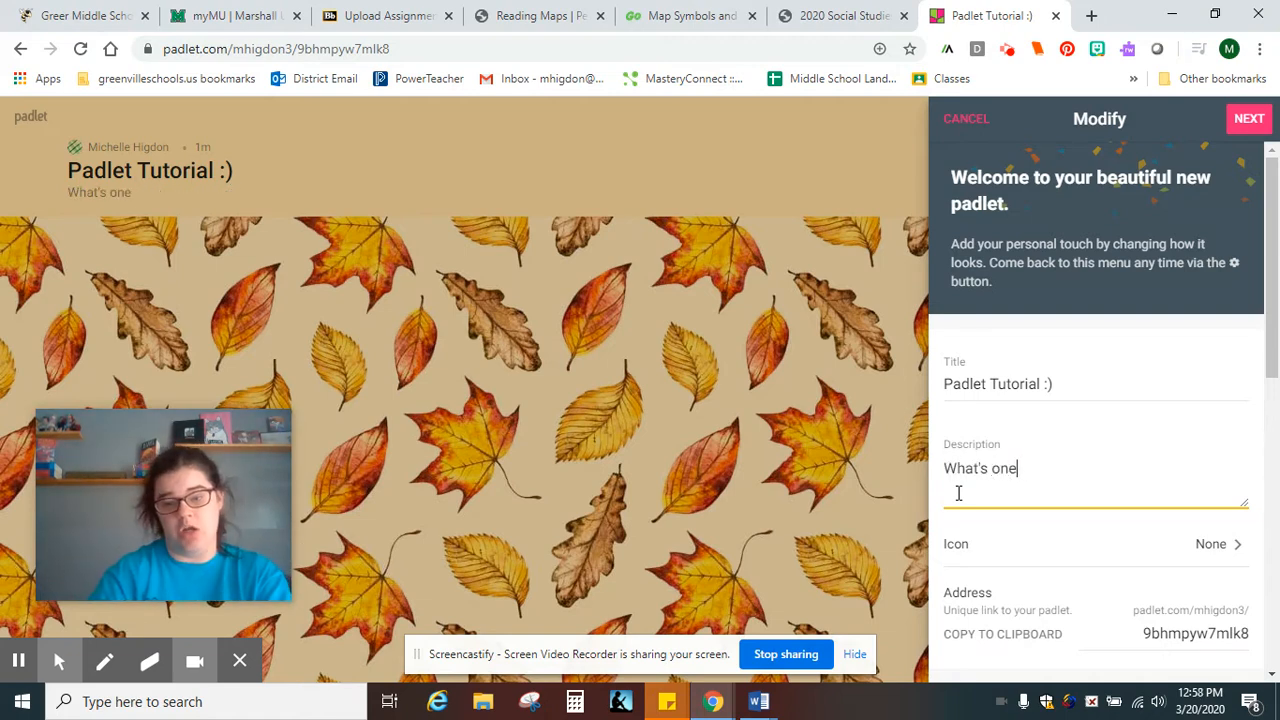
{"action": "type", "text": " thing you're looking "}
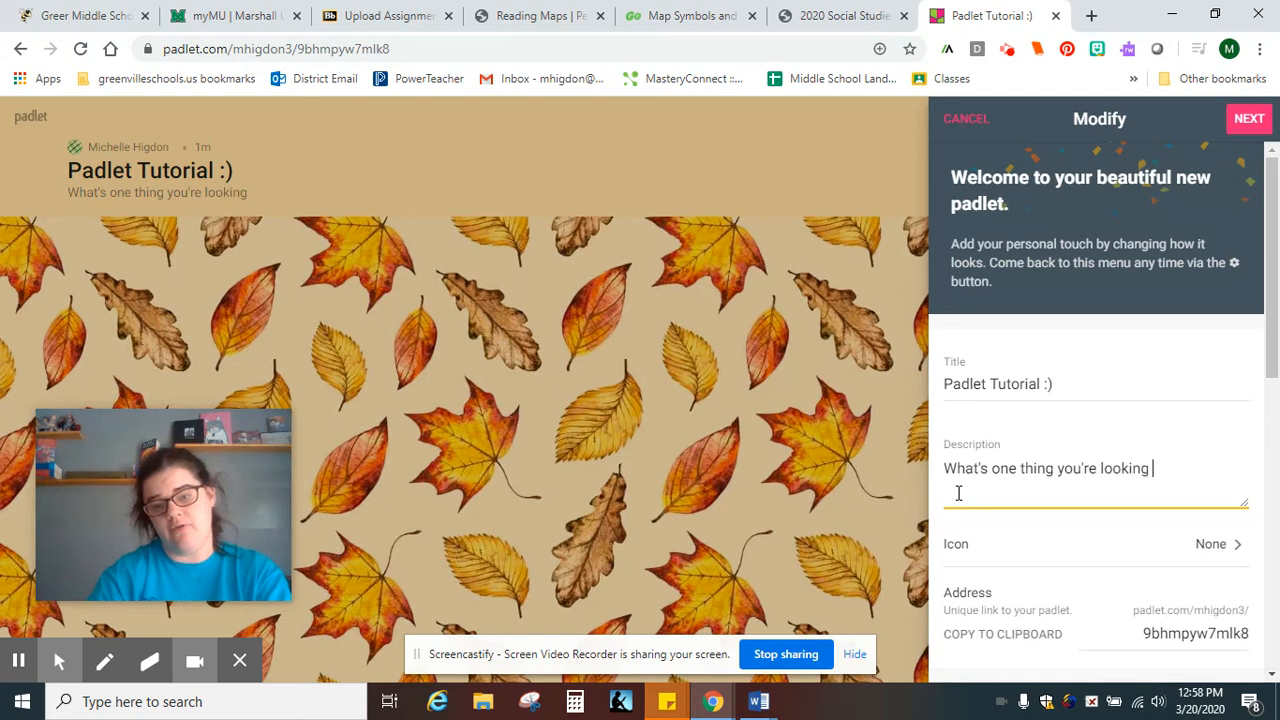
{"action": "type", "text": "forward to about using Pa"}
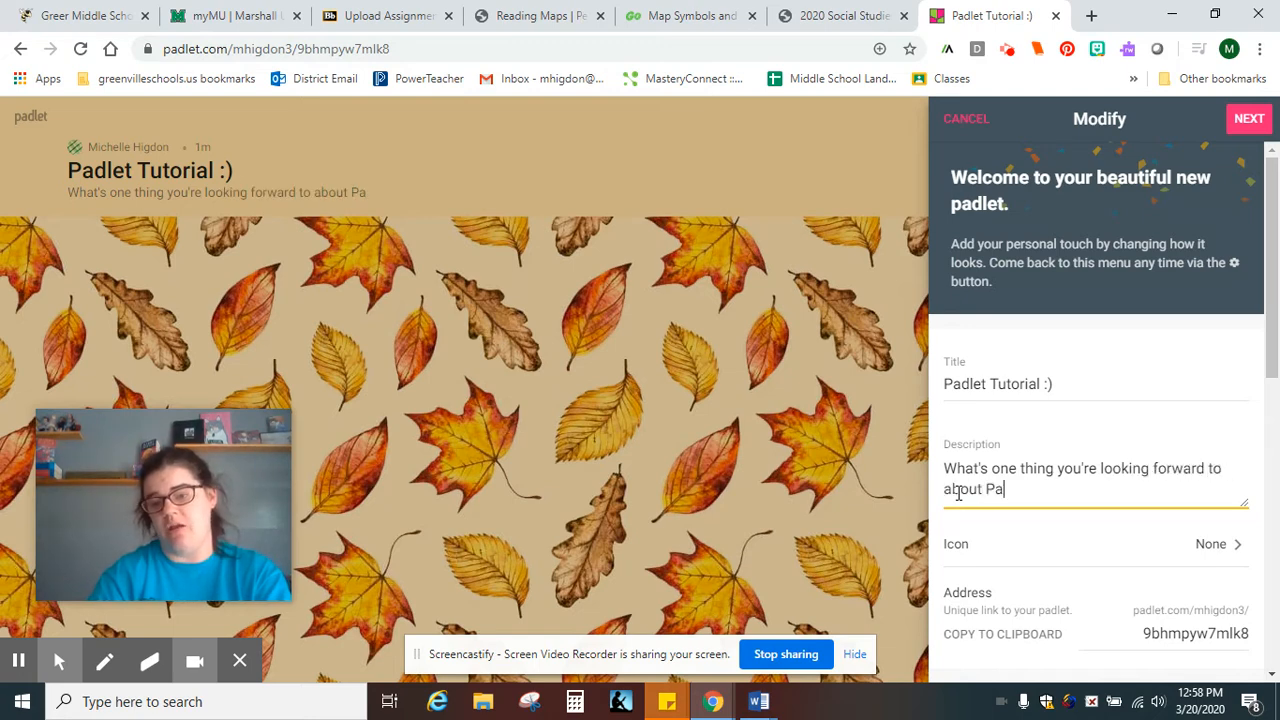
{"action": "key", "text": "BackSpace"}
{"action": "key", "text": "BackSpace"}
{"action": "type", "text": "using Padlet?"}
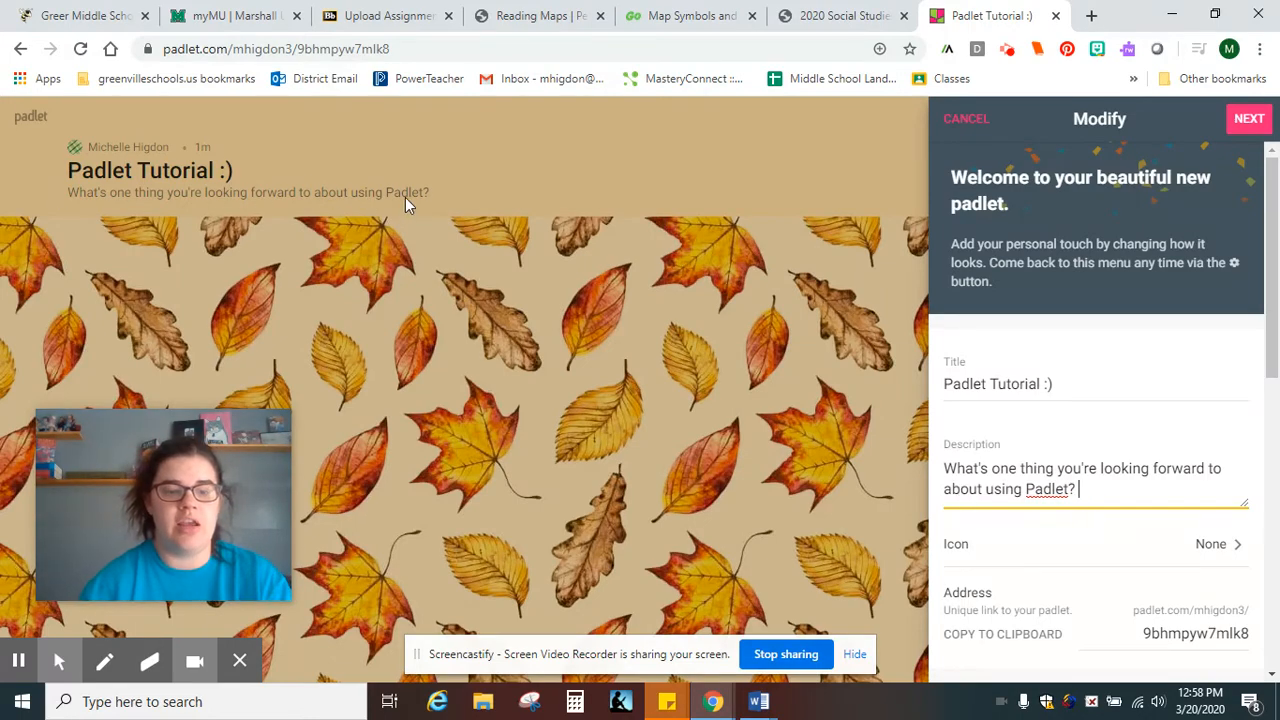
{"action": "left_click", "coordinate": [345, 200]}
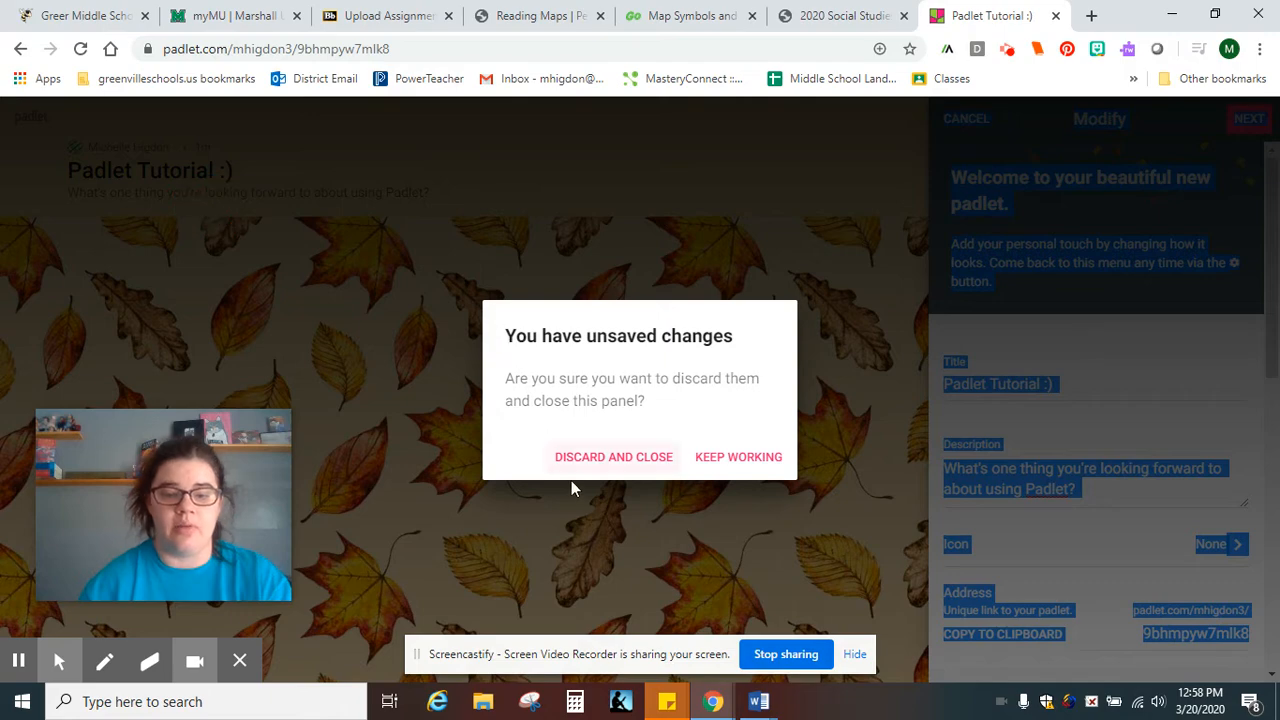
{"action": "left_click", "coordinate": [724, 460]}
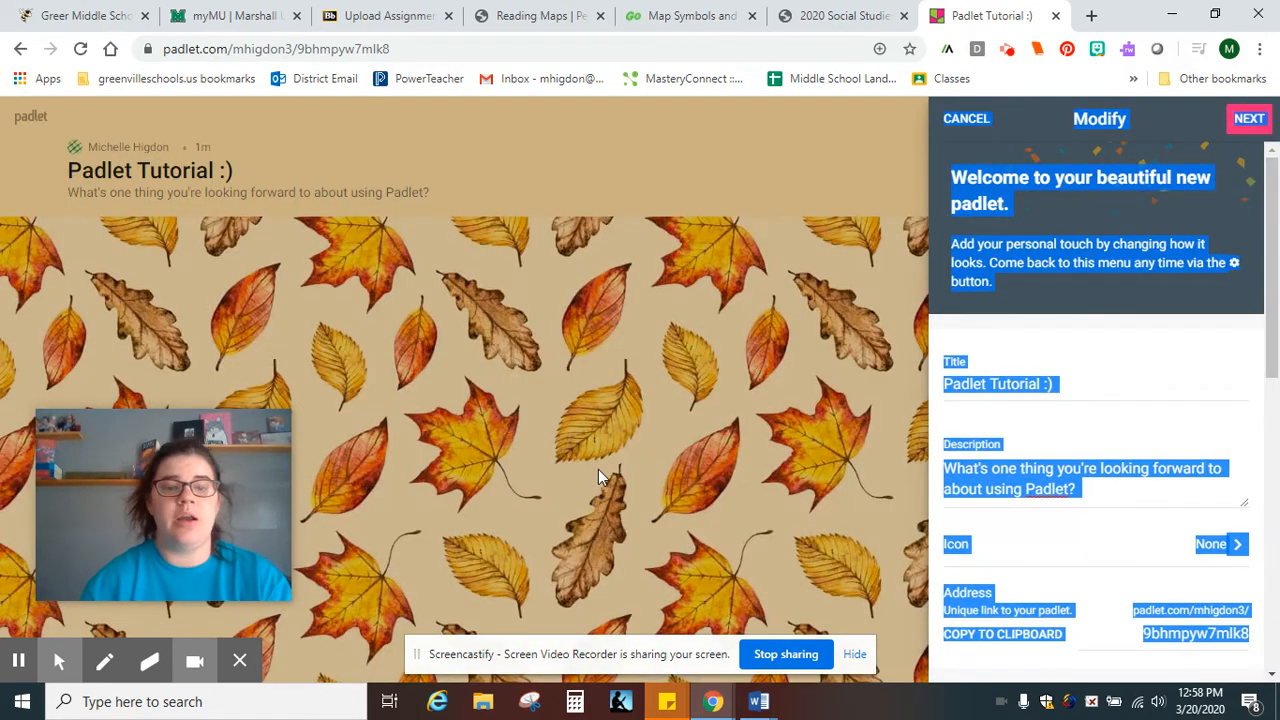
{"action": "left_click", "coordinate": [1088, 493]}
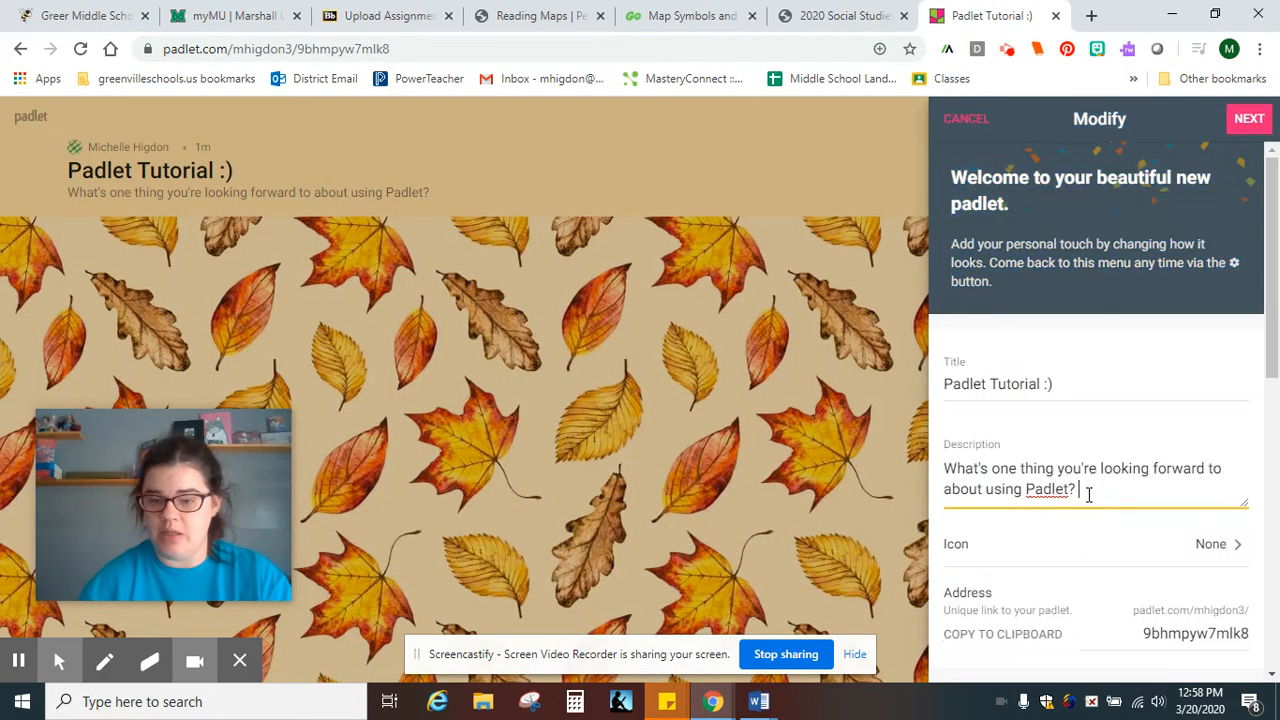
Change the padlet's wallpaper to the "Scroll" picture and return to the main settings
{"action": "scroll", "coordinate": [1089, 495], "scroll_direction": "down", "scroll_amount": 1}
{"action": "scroll", "coordinate": [1088, 496], "scroll_direction": "down", "scroll_amount": 1}
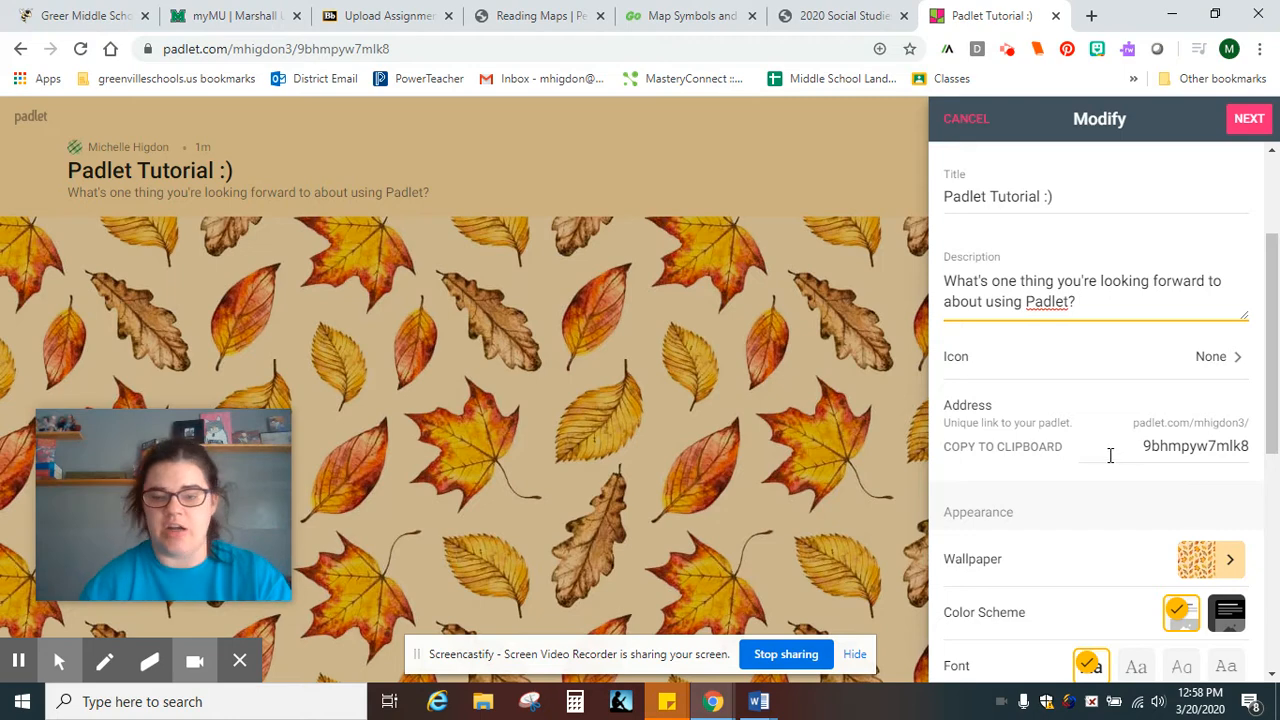
{"action": "scroll", "coordinate": [1110, 455], "scroll_direction": "down", "scroll_amount": 2}
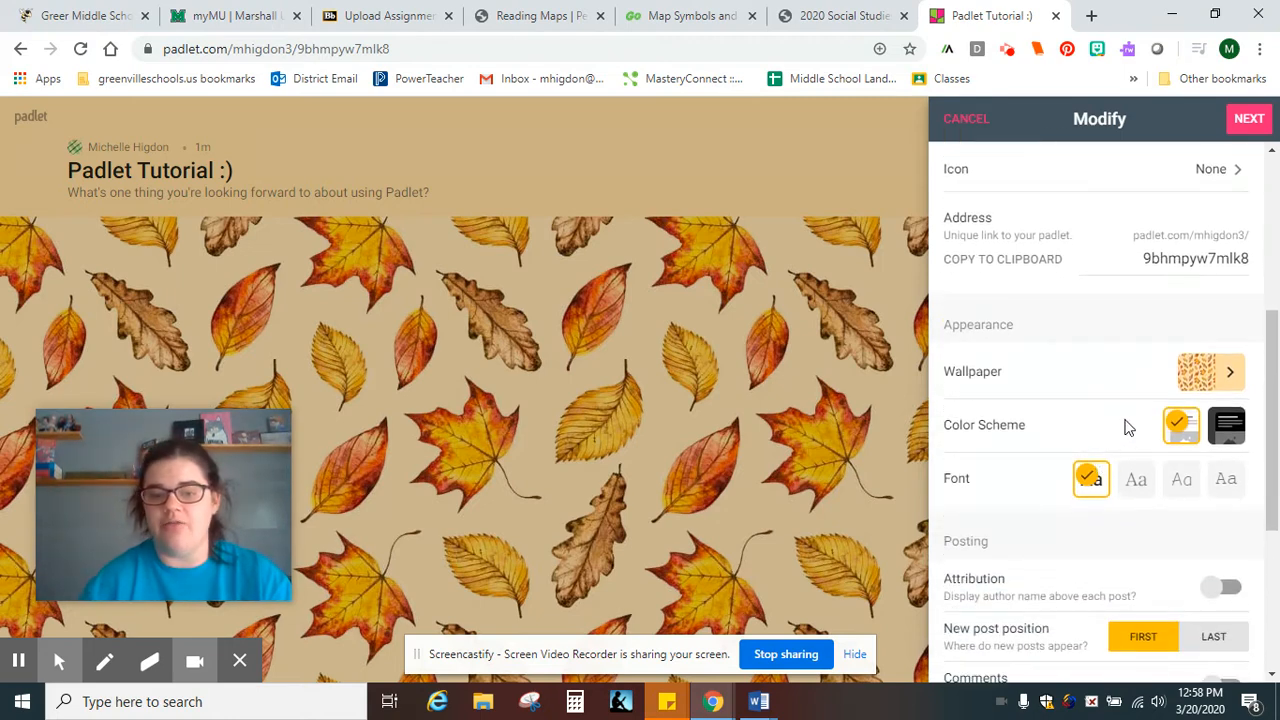
{"action": "left_click", "coordinate": [1215, 373]}
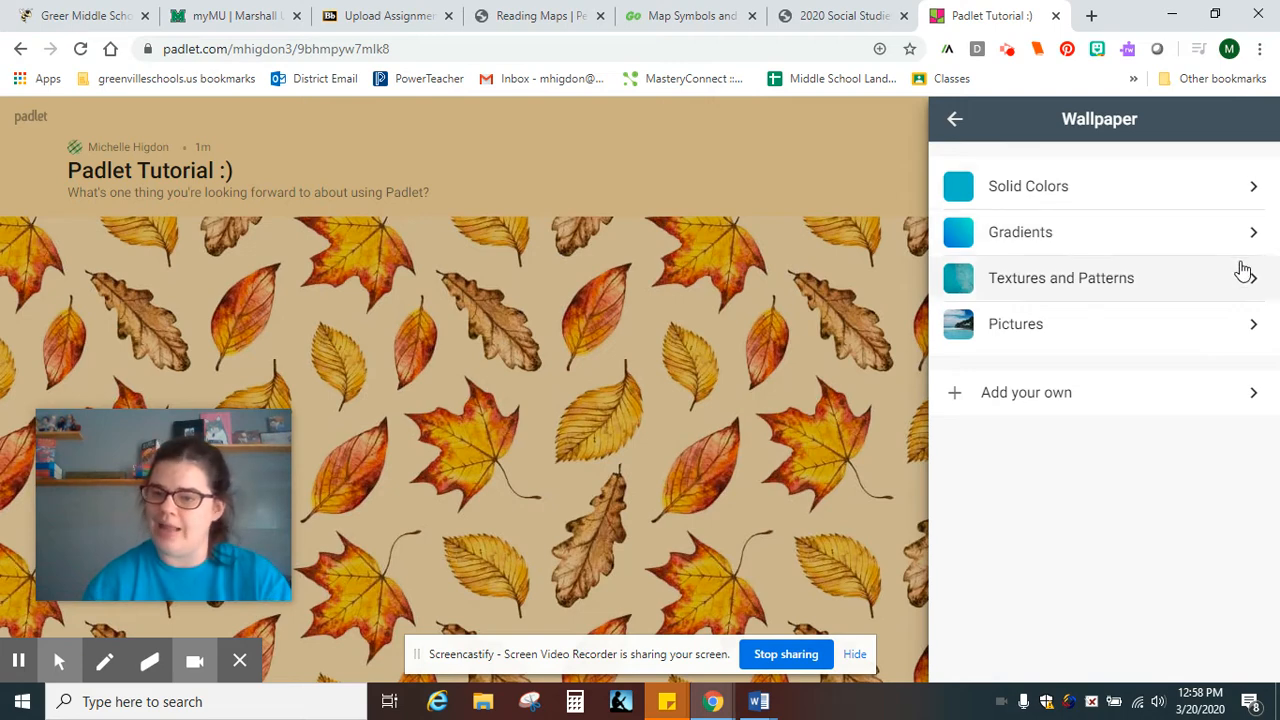
{"action": "left_click", "coordinate": [1244, 323]}
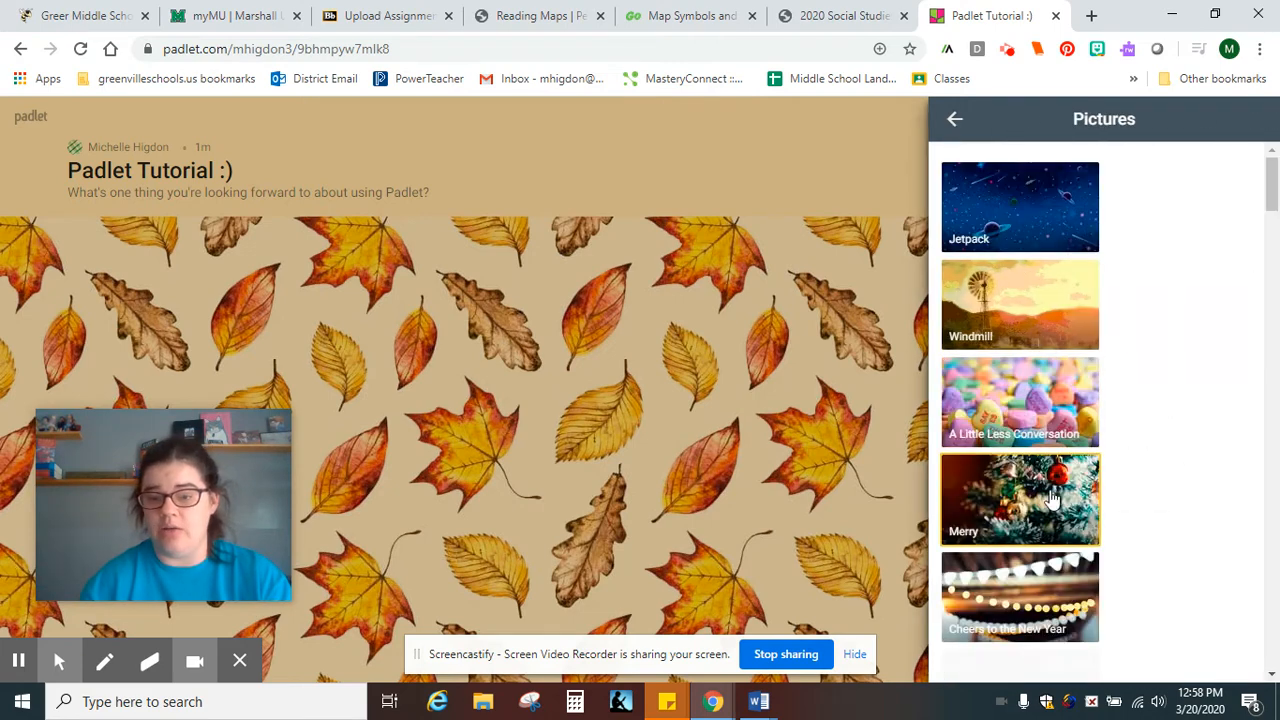
{"action": "scroll", "coordinate": [1050, 497], "scroll_direction": "down", "scroll_amount": 4}
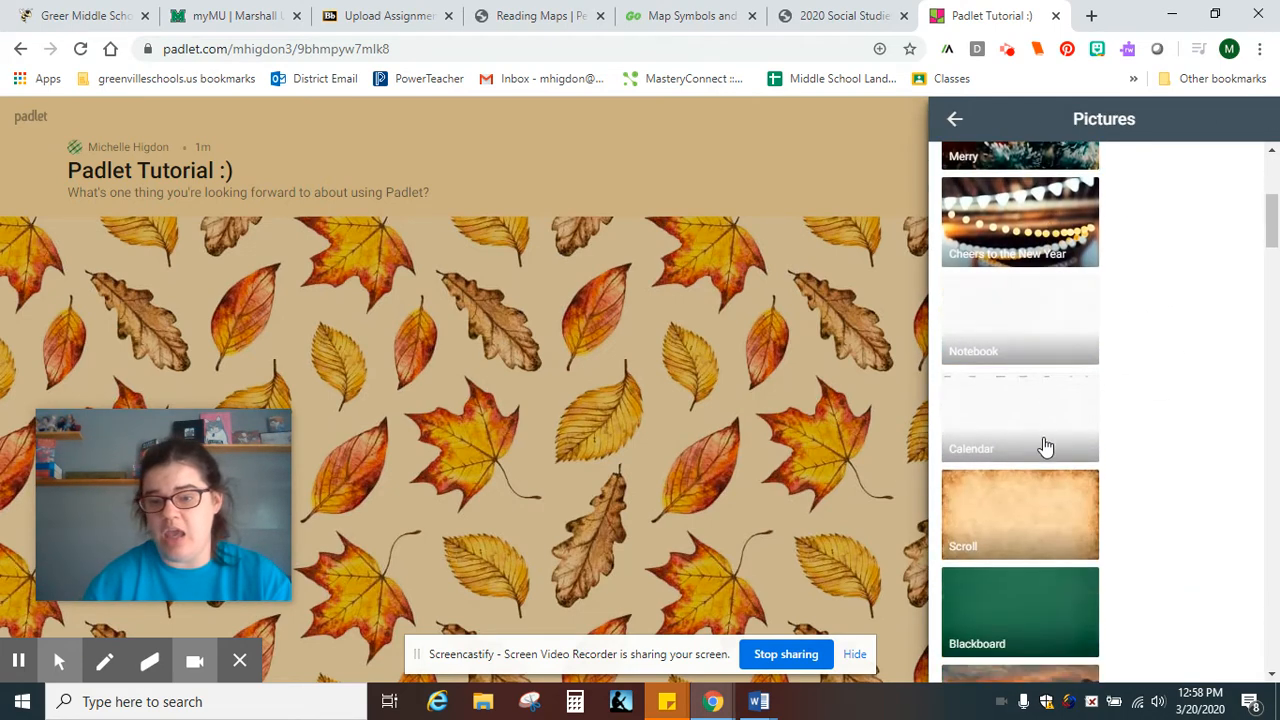
{"action": "scroll", "coordinate": [1051, 551], "scroll_direction": "down", "scroll_amount": 1}
{"action": "left_click", "coordinate": [1043, 448]}
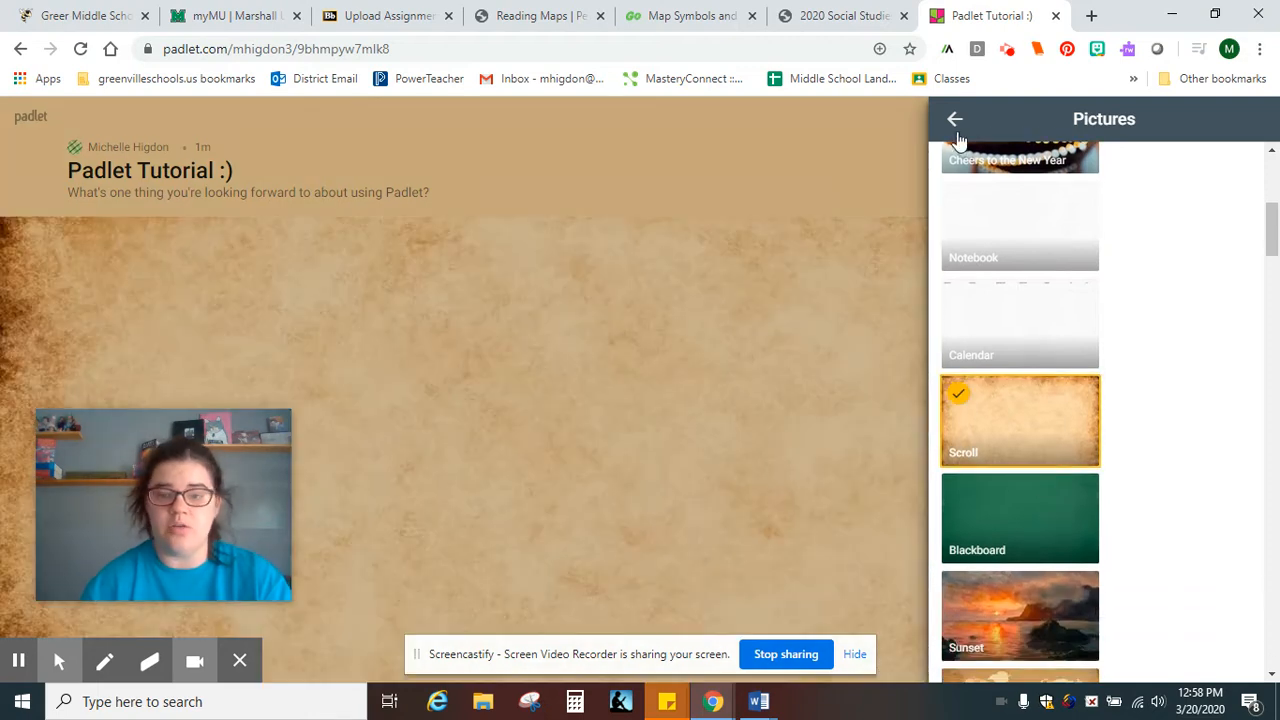
{"action": "left_click", "coordinate": [955, 120]}
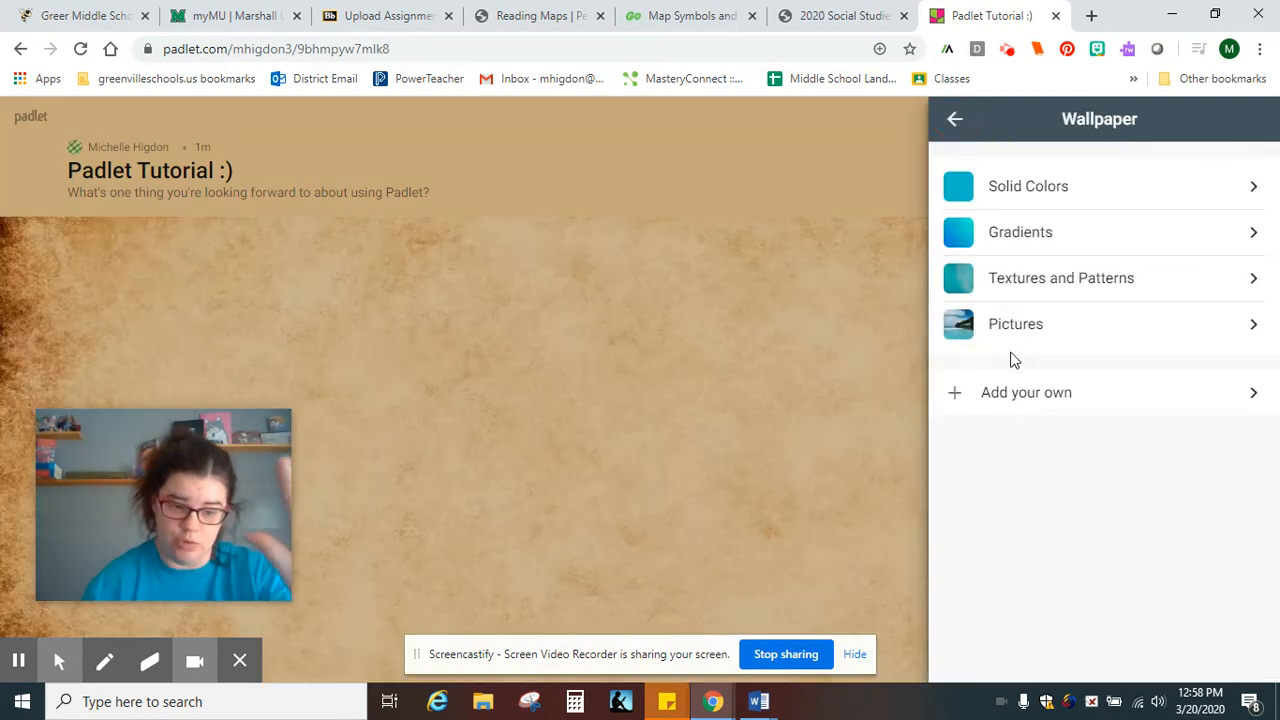
{"action": "left_click", "coordinate": [955, 119]}
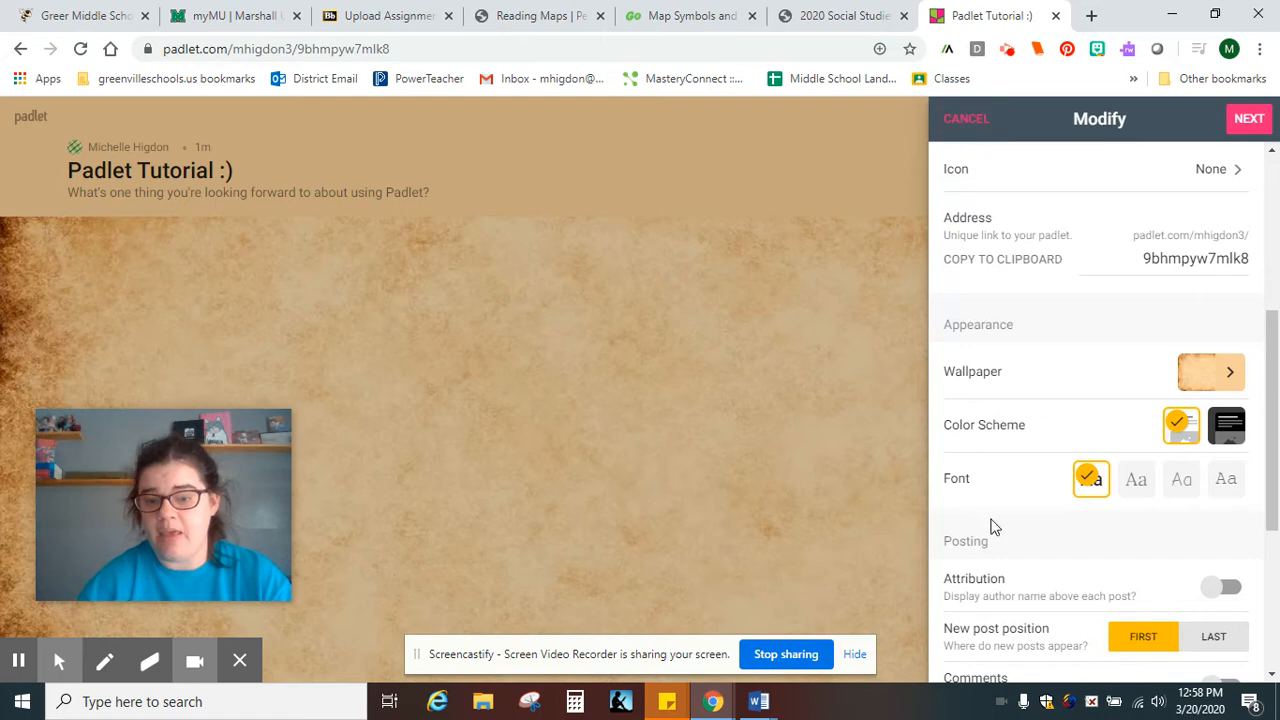
Turn on Attribution for posts and Require Approval by a moderator
{"action": "scroll", "coordinate": [995, 525], "scroll_direction": "down", "scroll_amount": 1}
{"action": "scroll", "coordinate": [1034, 503], "scroll_direction": "down", "scroll_amount": 1}
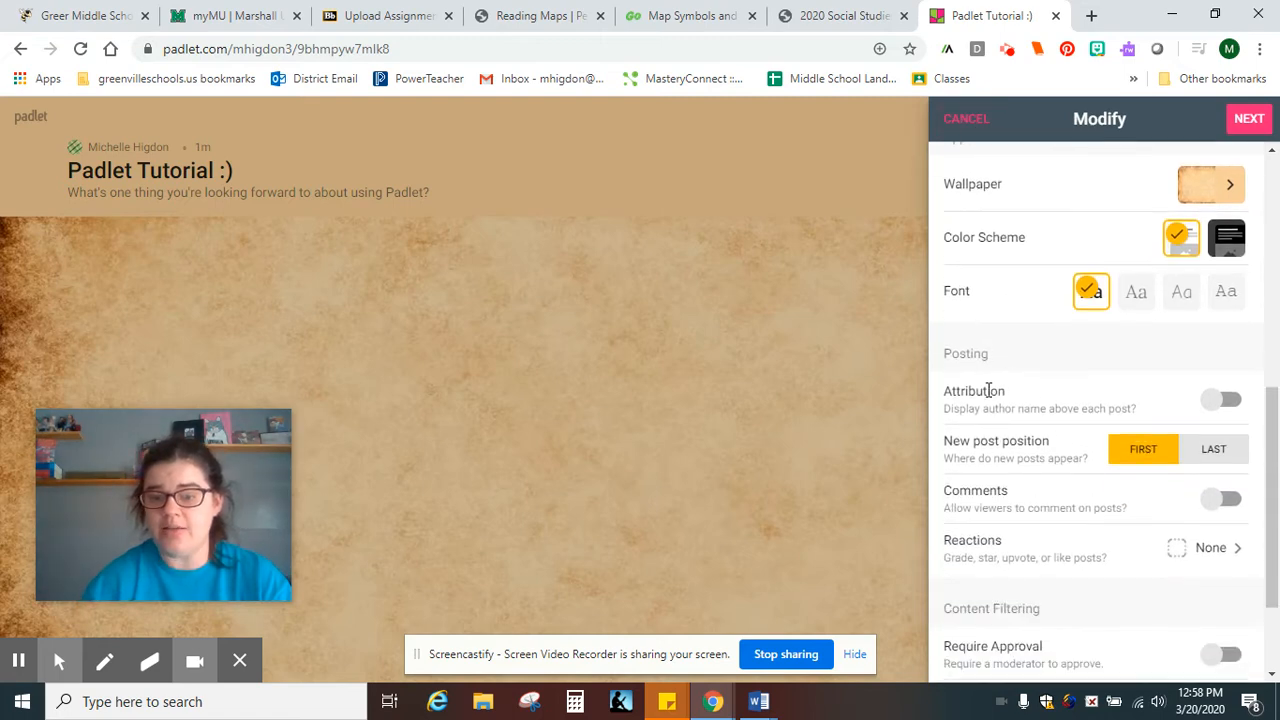
{"action": "left_click", "coordinate": [1218, 412]}
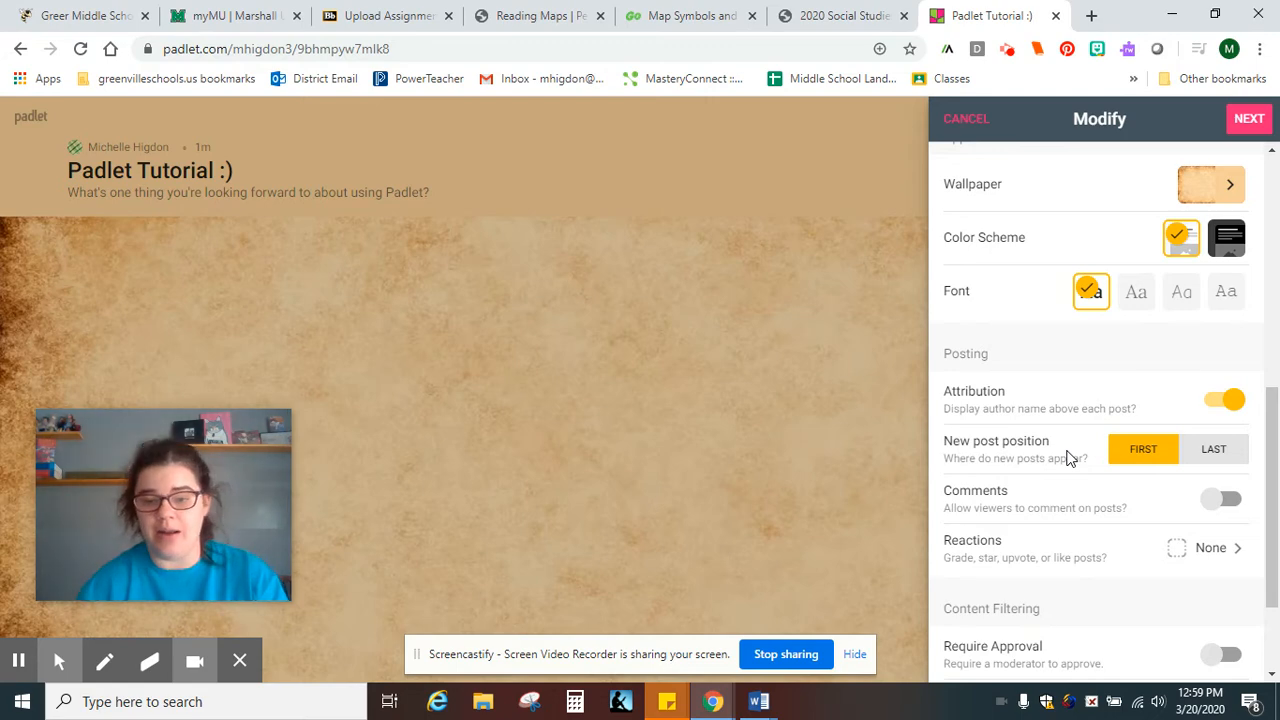
{"action": "scroll", "coordinate": [1066, 454], "scroll_direction": "down", "scroll_amount": 1}
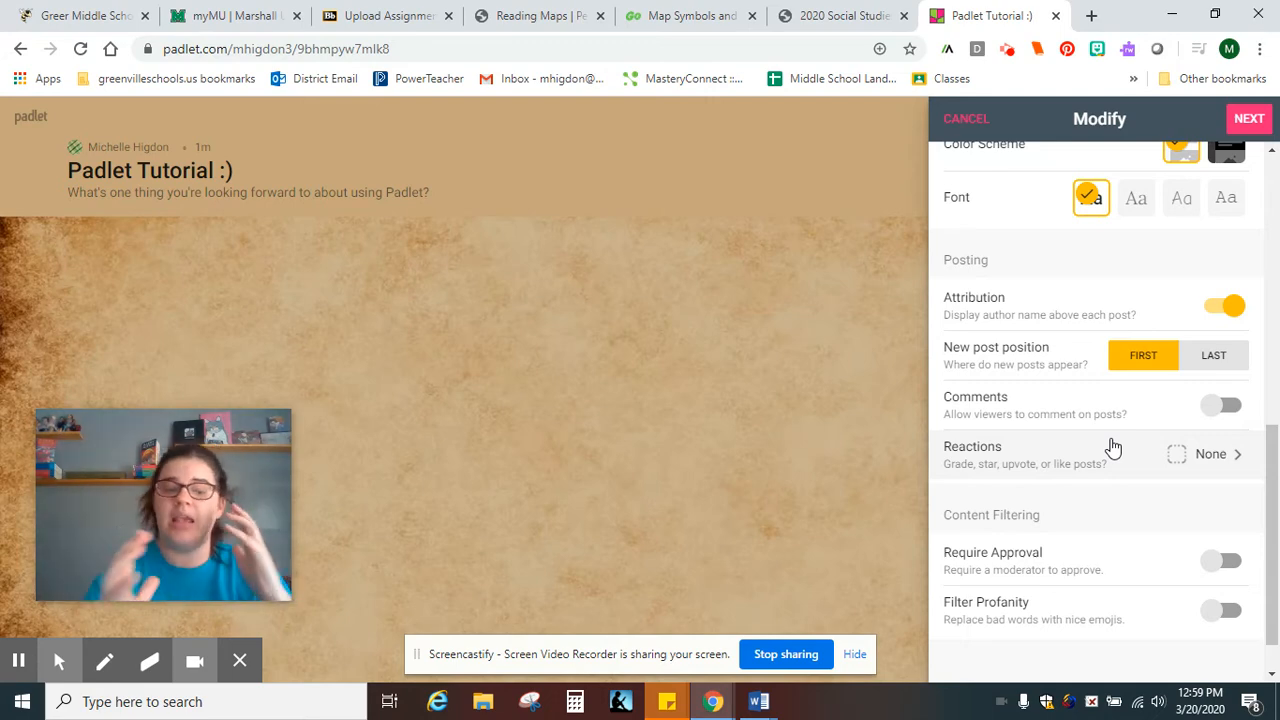
{"action": "scroll", "coordinate": [1122, 476], "scroll_direction": "down", "scroll_amount": 1}
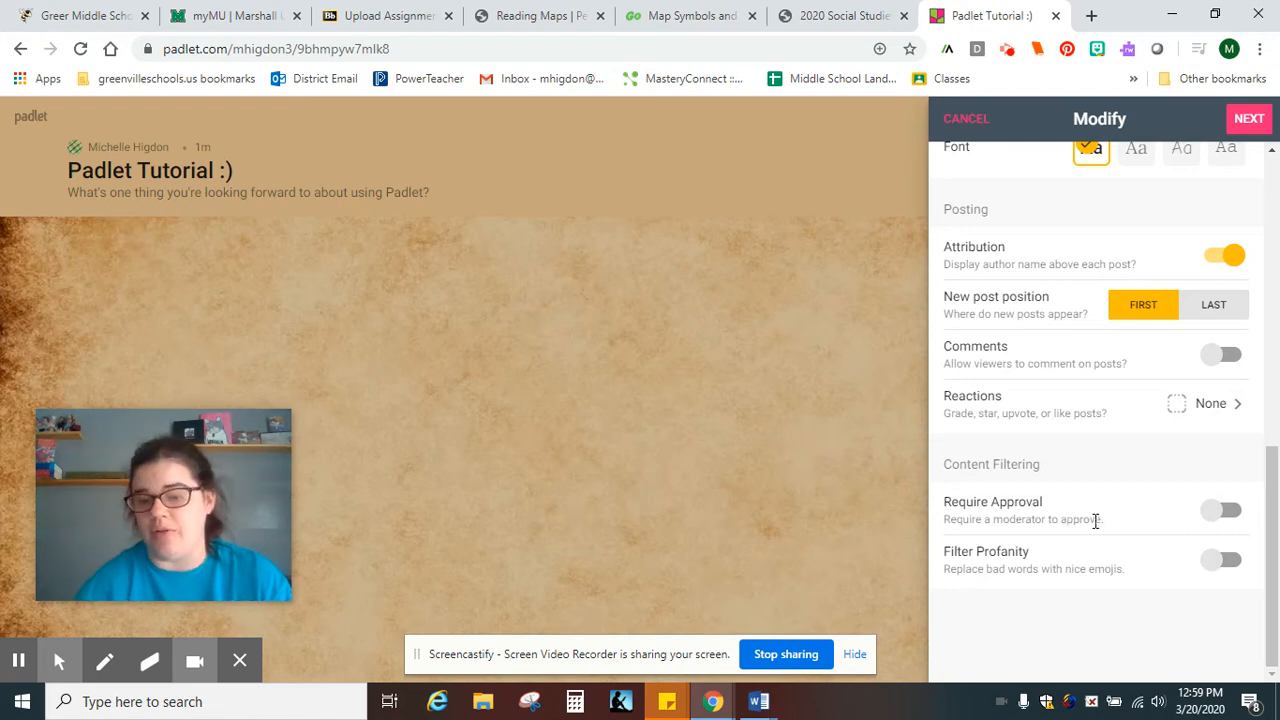
{"action": "left_click", "coordinate": [1218, 510]}
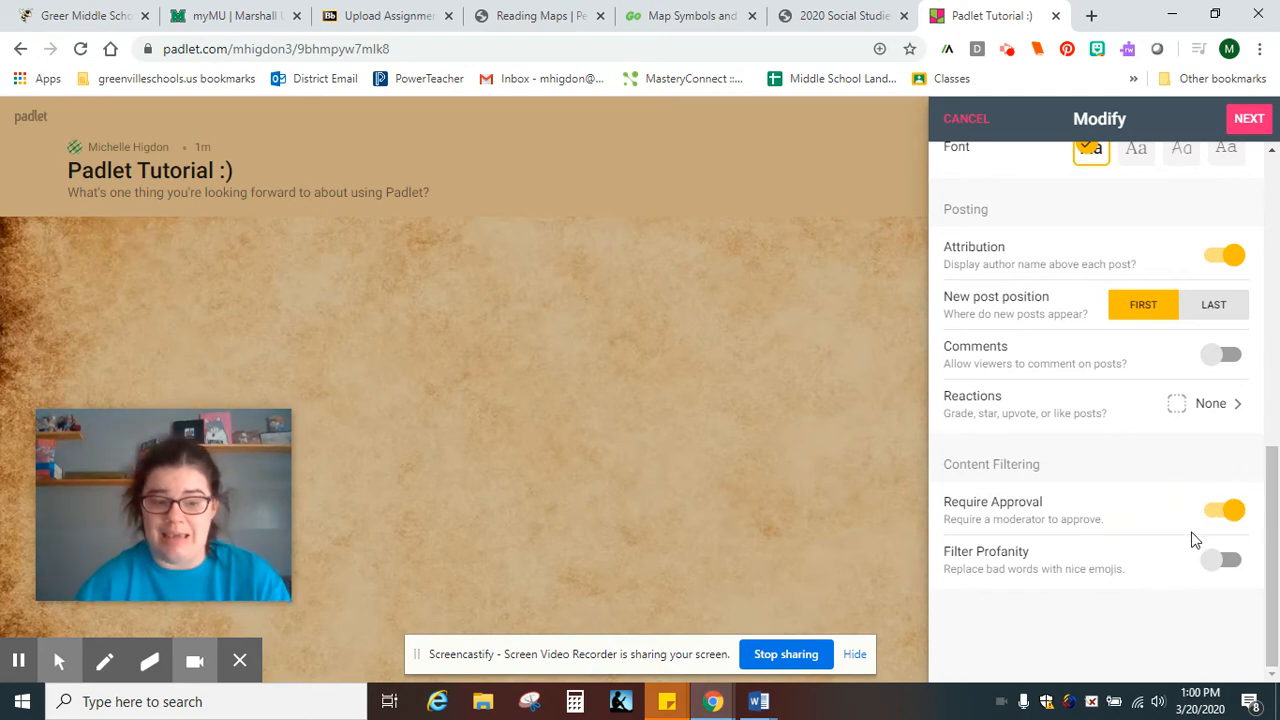
Save the modified padlet settings and finish the setup to start posting on the wall
{"action": "scroll", "coordinate": [1091, 365], "scroll_direction": "up", "scroll_amount": 8}
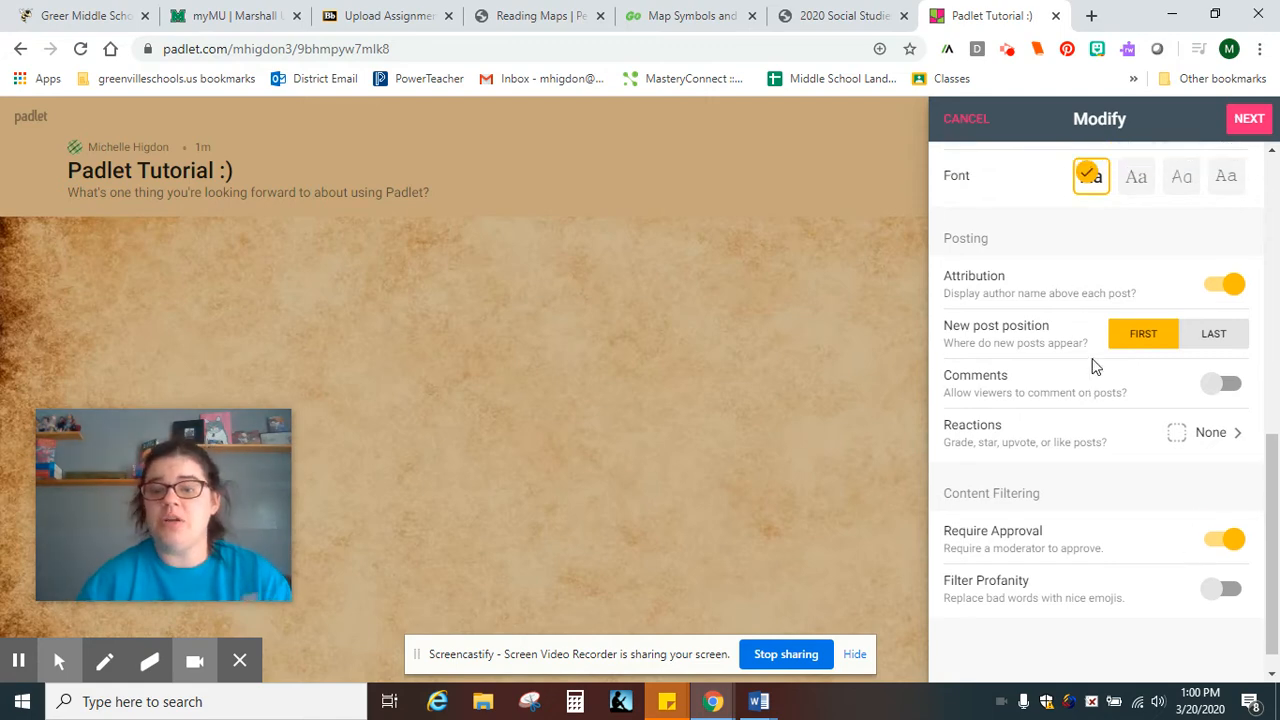
{"action": "left_click", "coordinate": [1264, 119]}
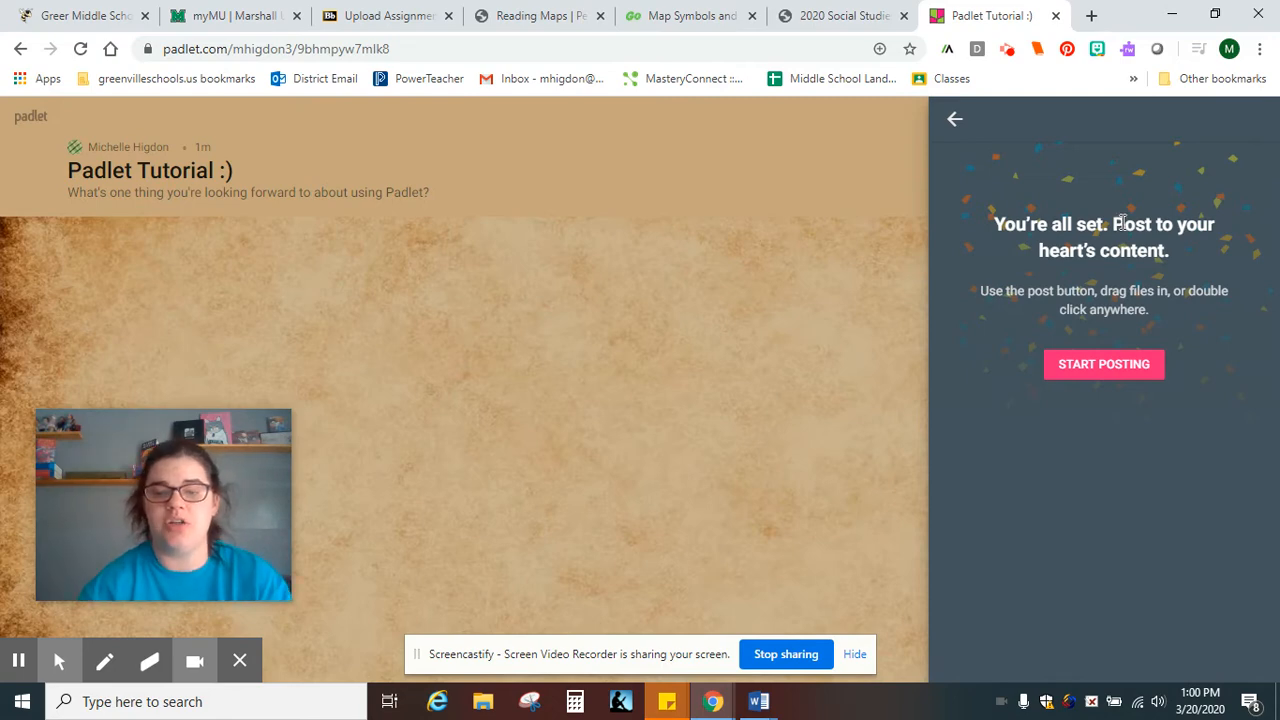
{"action": "left_click", "coordinate": [1070, 365]}
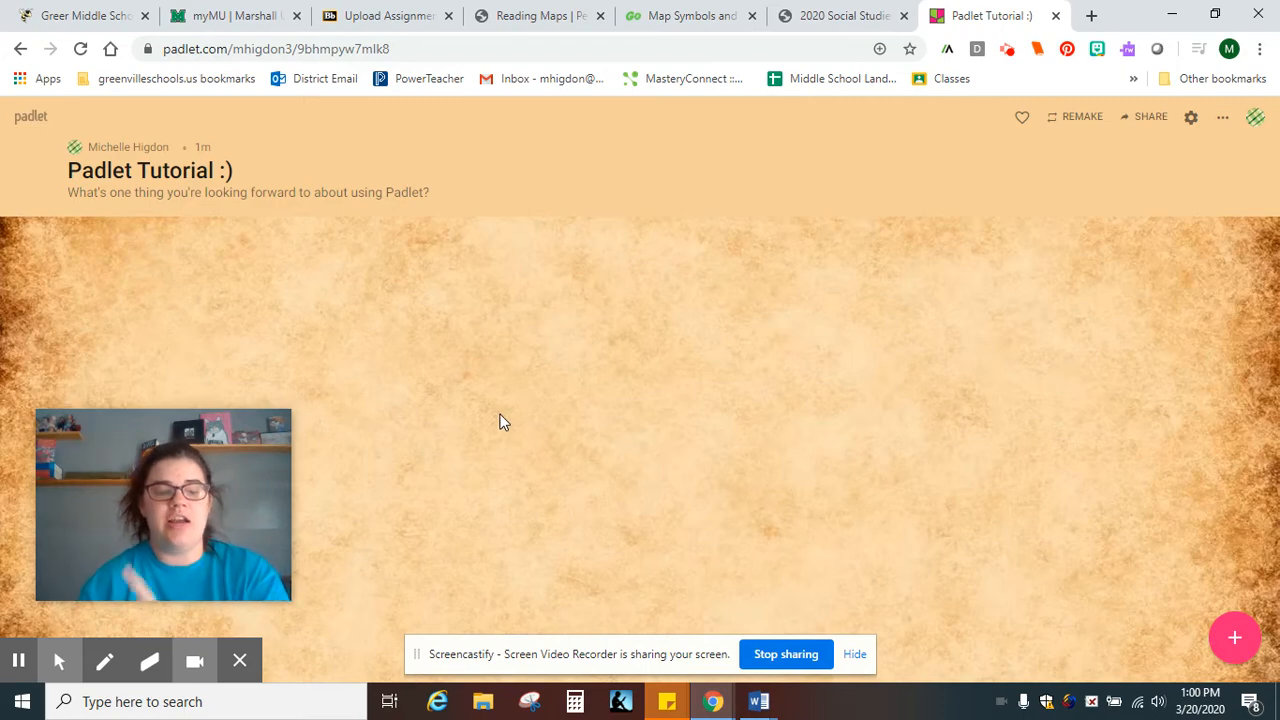
Examine the padlet's member, privacy, sharing and export options, and close them
{"action": "left_click", "coordinate": [1150, 118]}
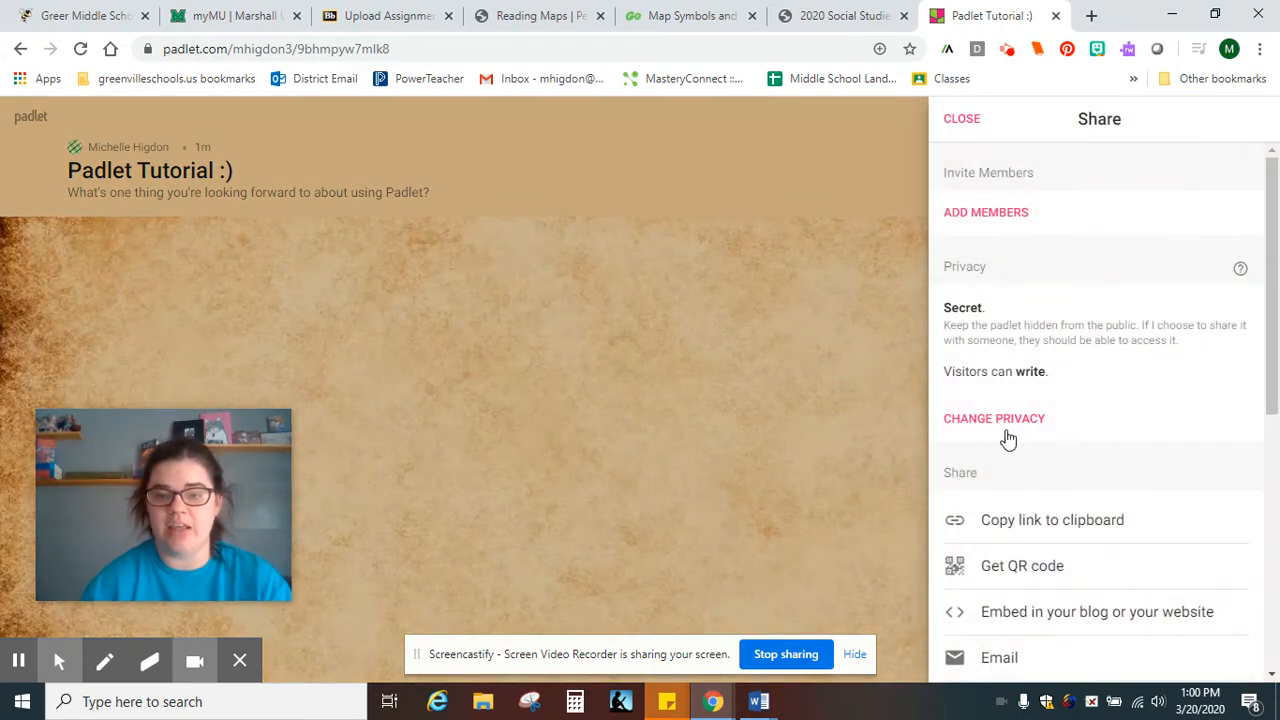
{"action": "scroll", "coordinate": [1122, 392], "scroll_direction": "down", "scroll_amount": 2}
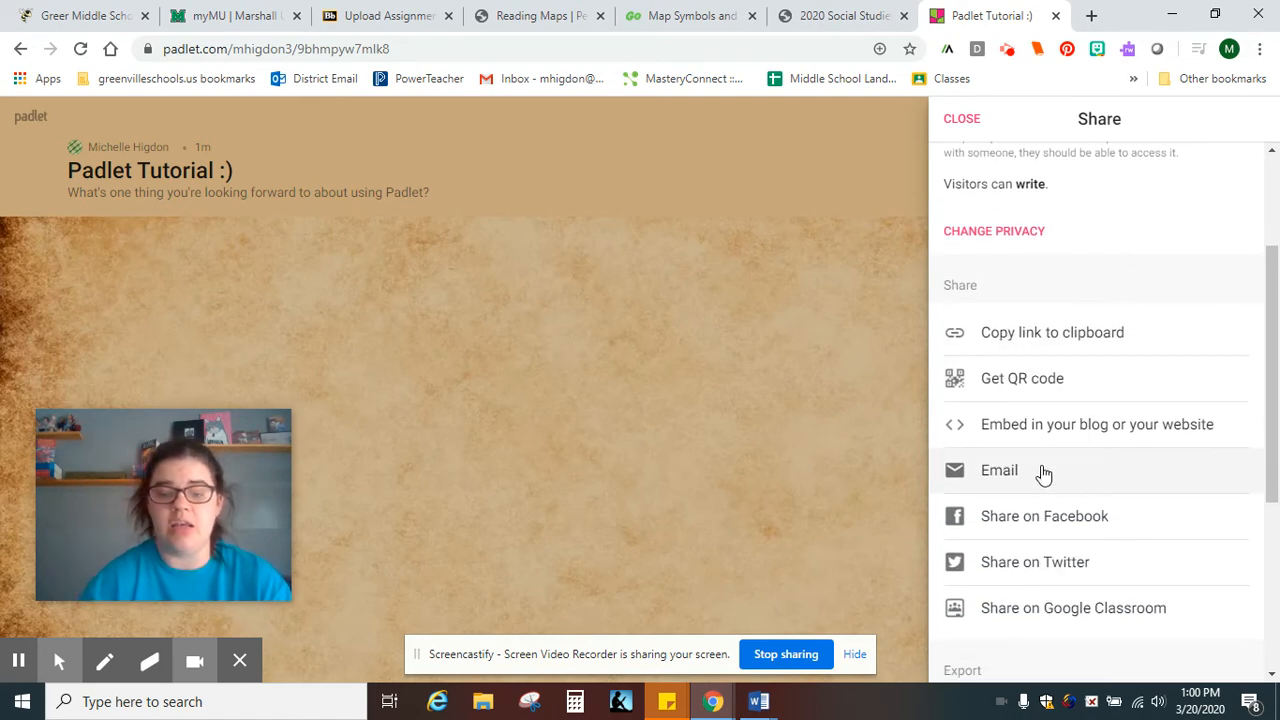
{"action": "scroll", "coordinate": [1040, 520], "scroll_direction": "down", "scroll_amount": 2}
{"action": "scroll", "coordinate": [1057, 443], "scroll_direction": "up", "scroll_amount": 1}
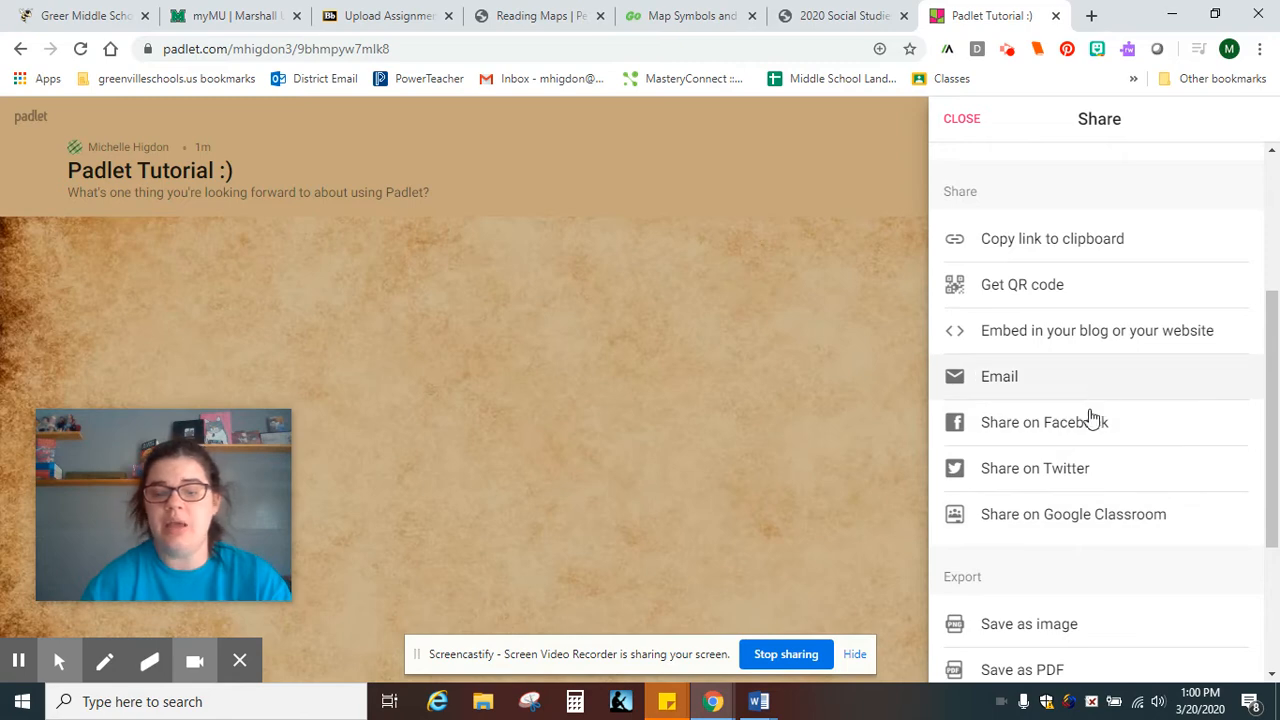
{"action": "scroll", "coordinate": [1088, 420], "scroll_direction": "down", "scroll_amount": 3}
{"action": "scroll", "coordinate": [1047, 425], "scroll_direction": "up", "scroll_amount": 3}
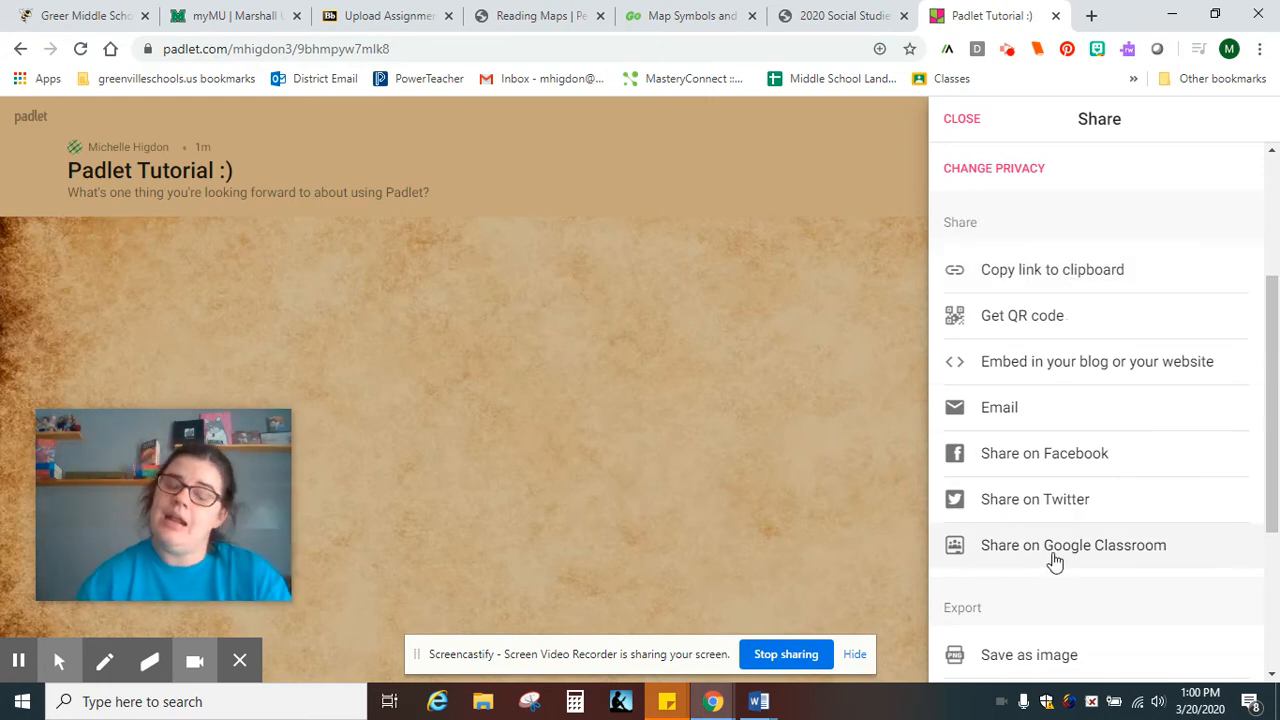
{"action": "scroll", "coordinate": [1052, 555], "scroll_direction": "up", "scroll_amount": 2}
{"action": "scroll", "coordinate": [1048, 545], "scroll_direction": "up", "scroll_amount": 1}
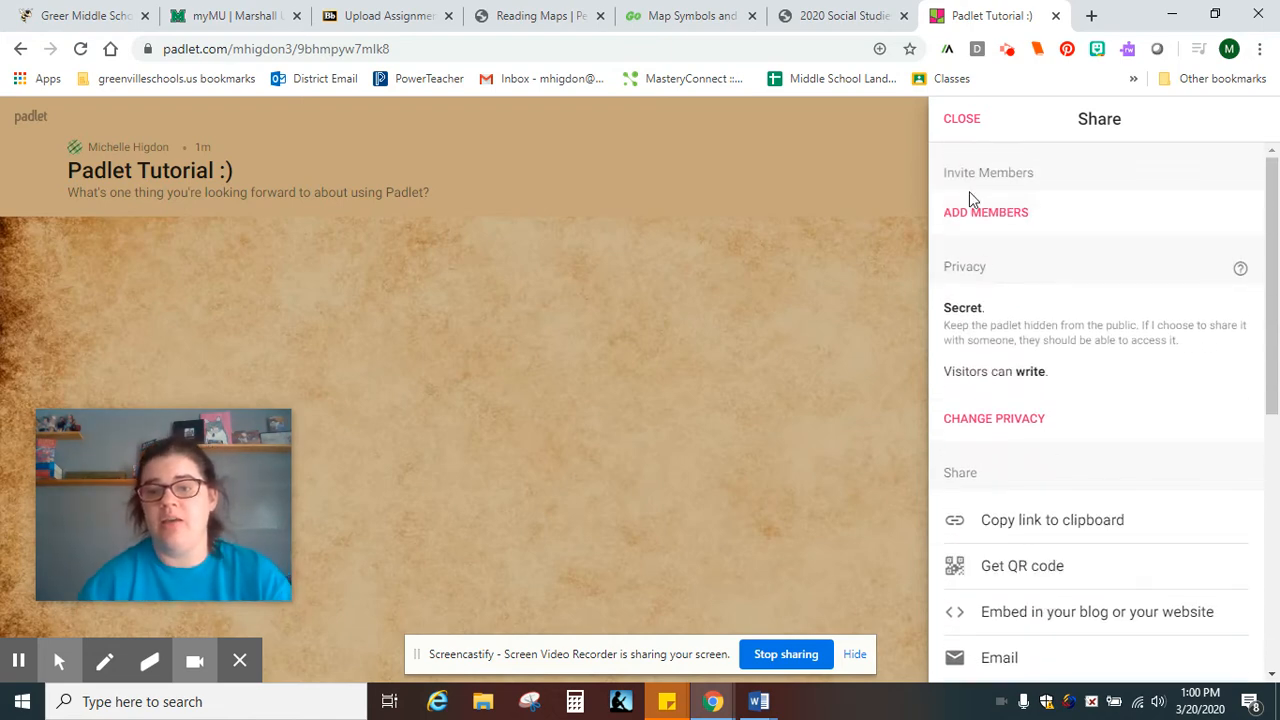
{"action": "left_click", "coordinate": [964, 120]}
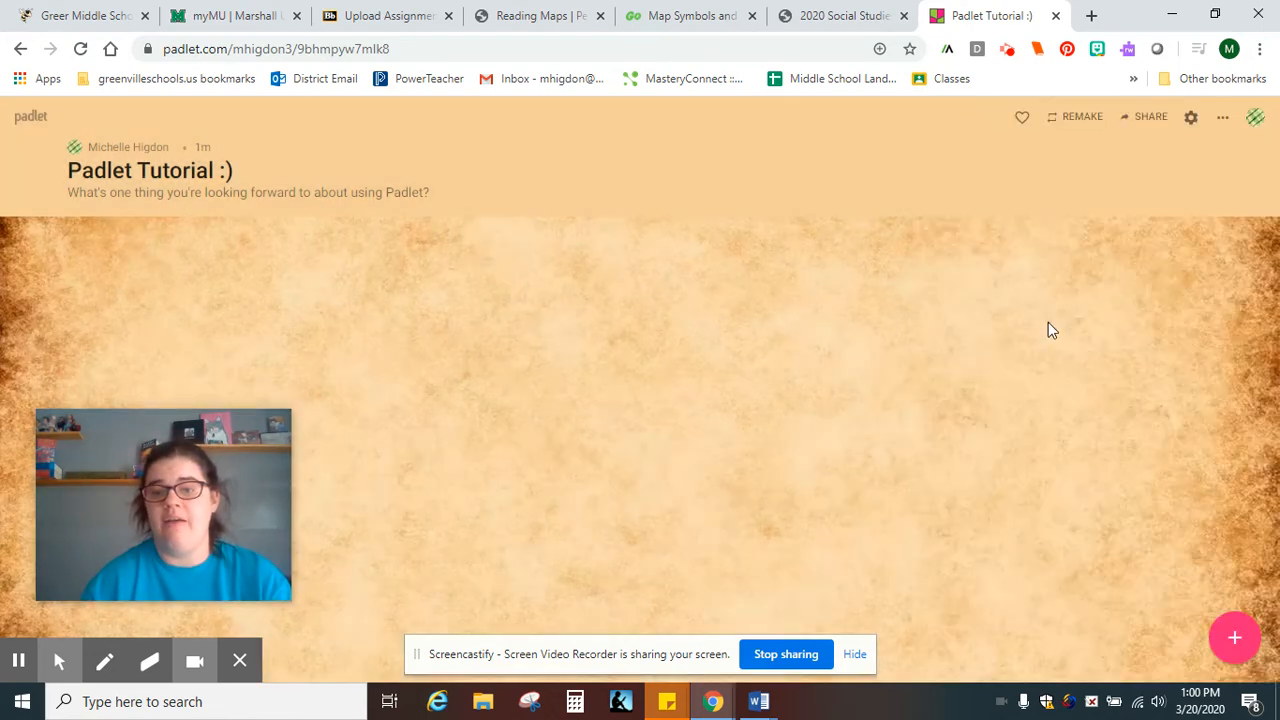
Add a post titled "Padlet Tutorial" with the text "I'm looking forward to using Padlet to communicate with my students."
{"action": "double_click", "coordinate": [631, 391]}
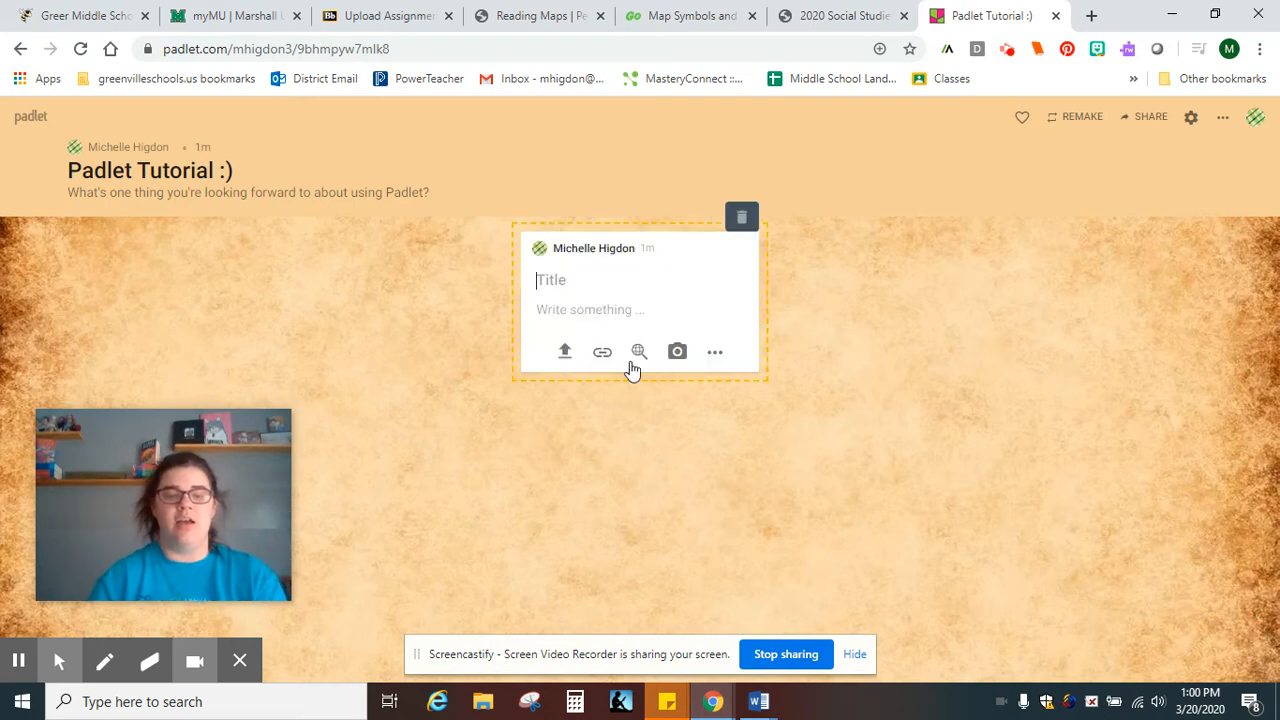
{"action": "left_click", "coordinate": [624, 490]}
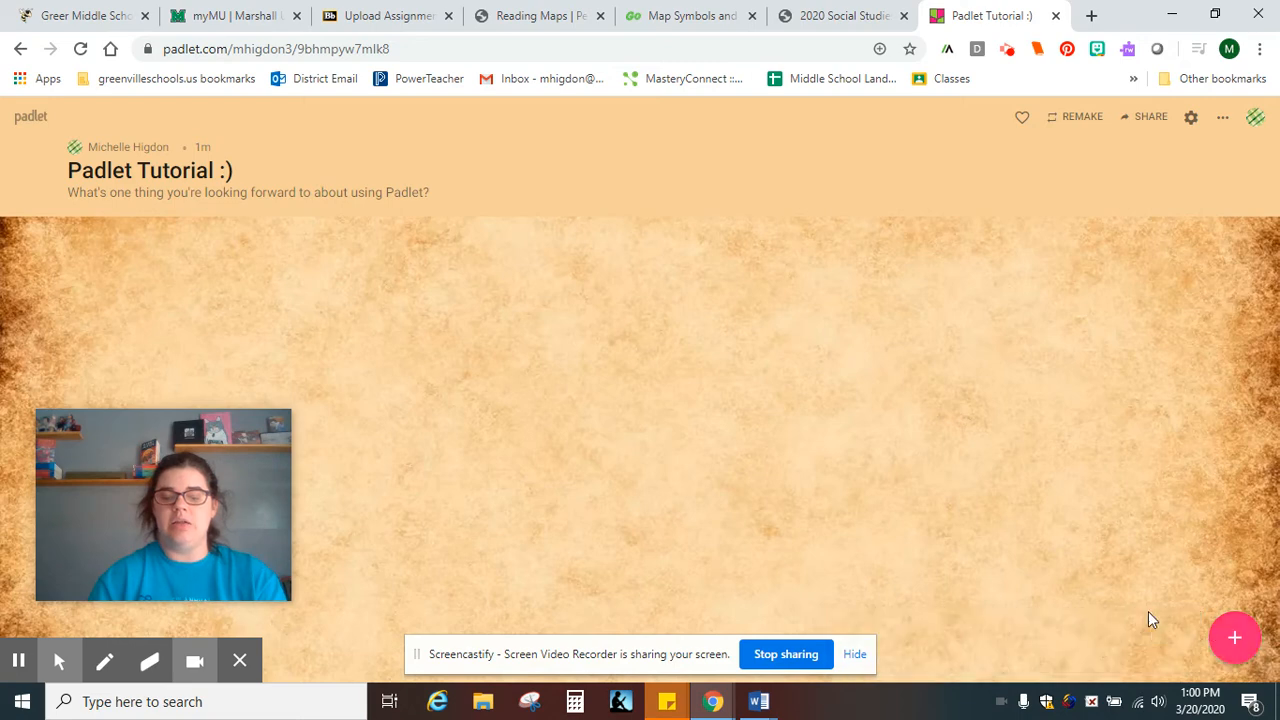
{"action": "left_click", "coordinate": [1236, 640]}
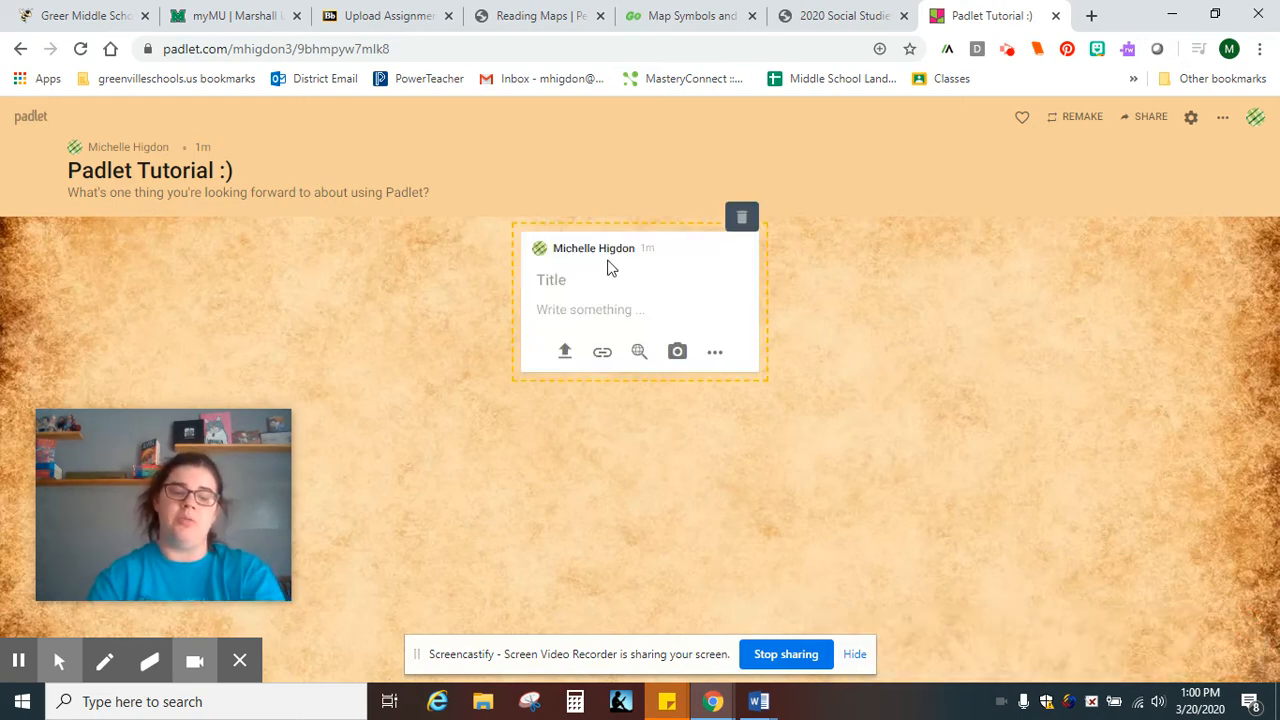
{"action": "type", "text": "Padlet Tutorial"}
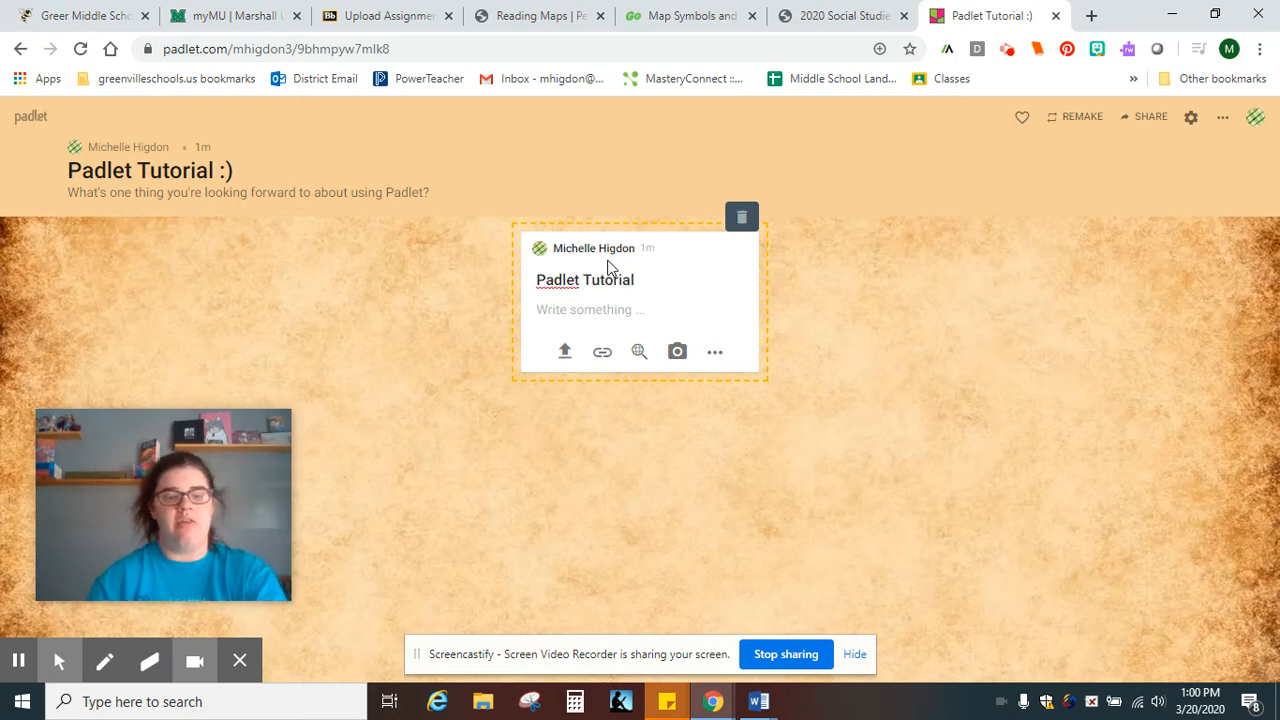
{"action": "left_click", "coordinate": [585, 309]}
{"action": "type", "text": "I'm "}
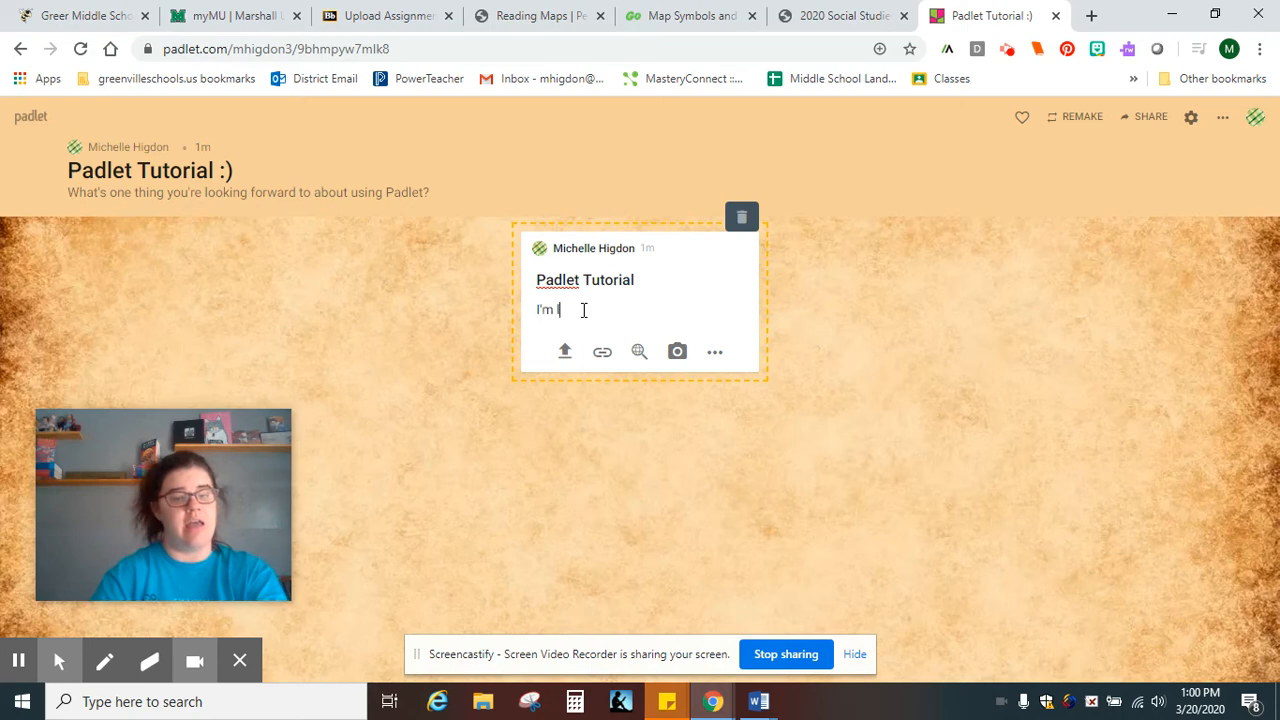
{"action": "type", "text": "looking forward to"}
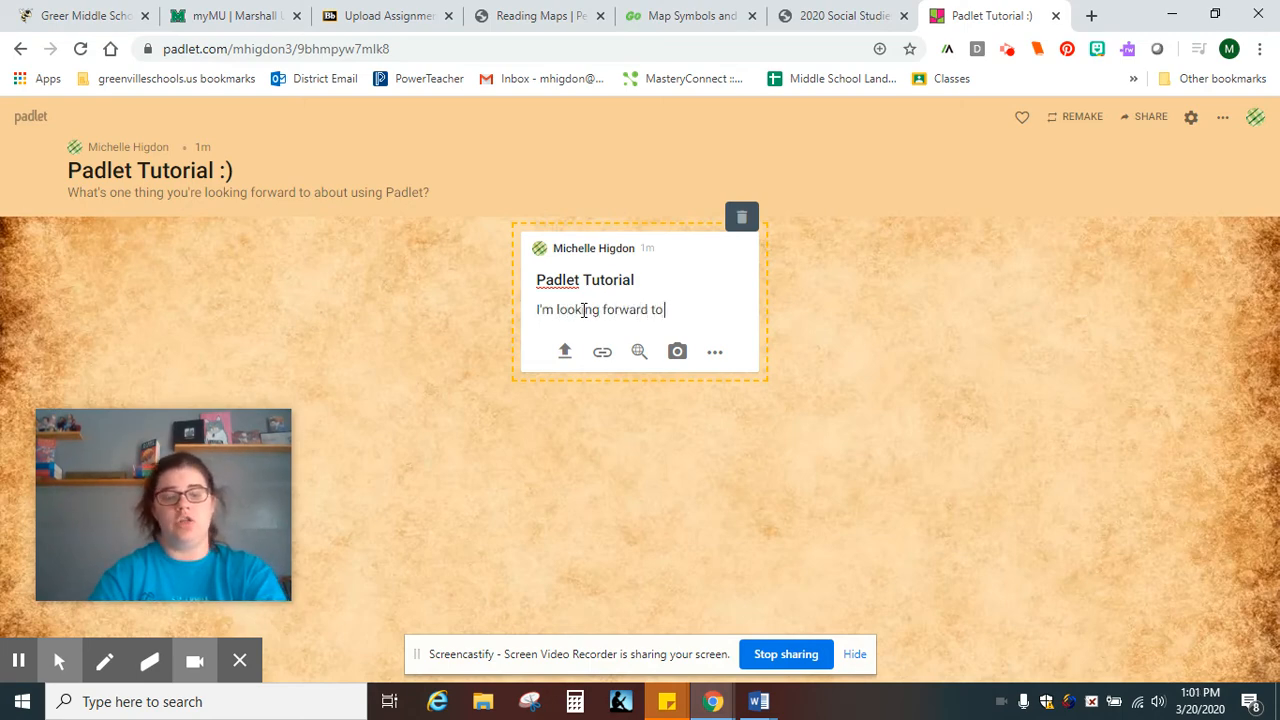
{"action": "type", "text": " using Padlet to"}
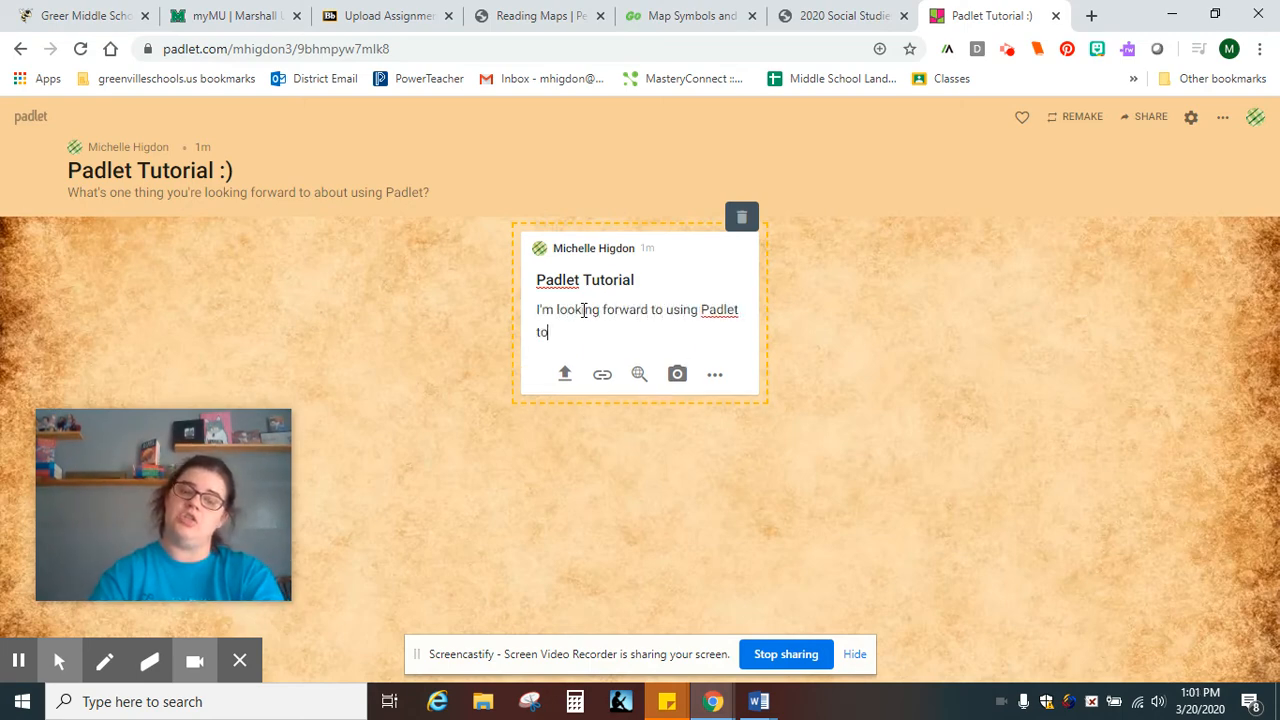
{"action": "type", "text": " communi"}
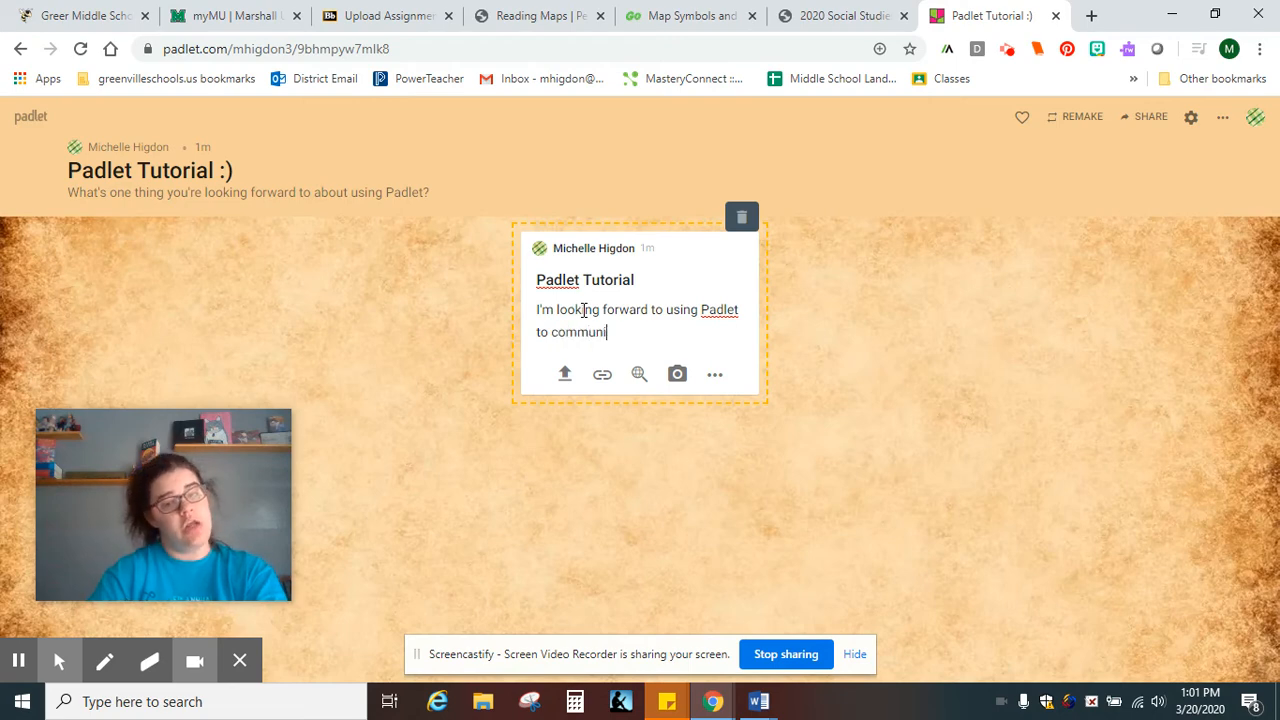
{"action": "type", "text": "cate with my students."}
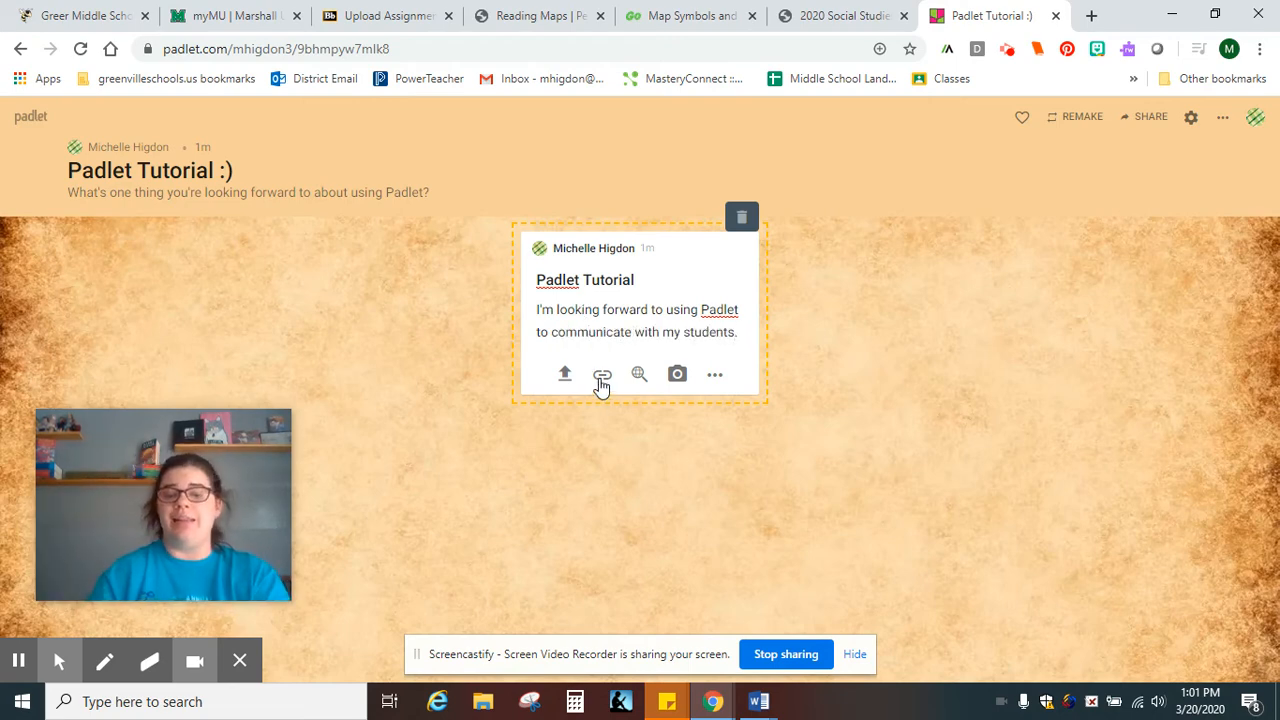
{"action": "left_click", "coordinate": [677, 418]}
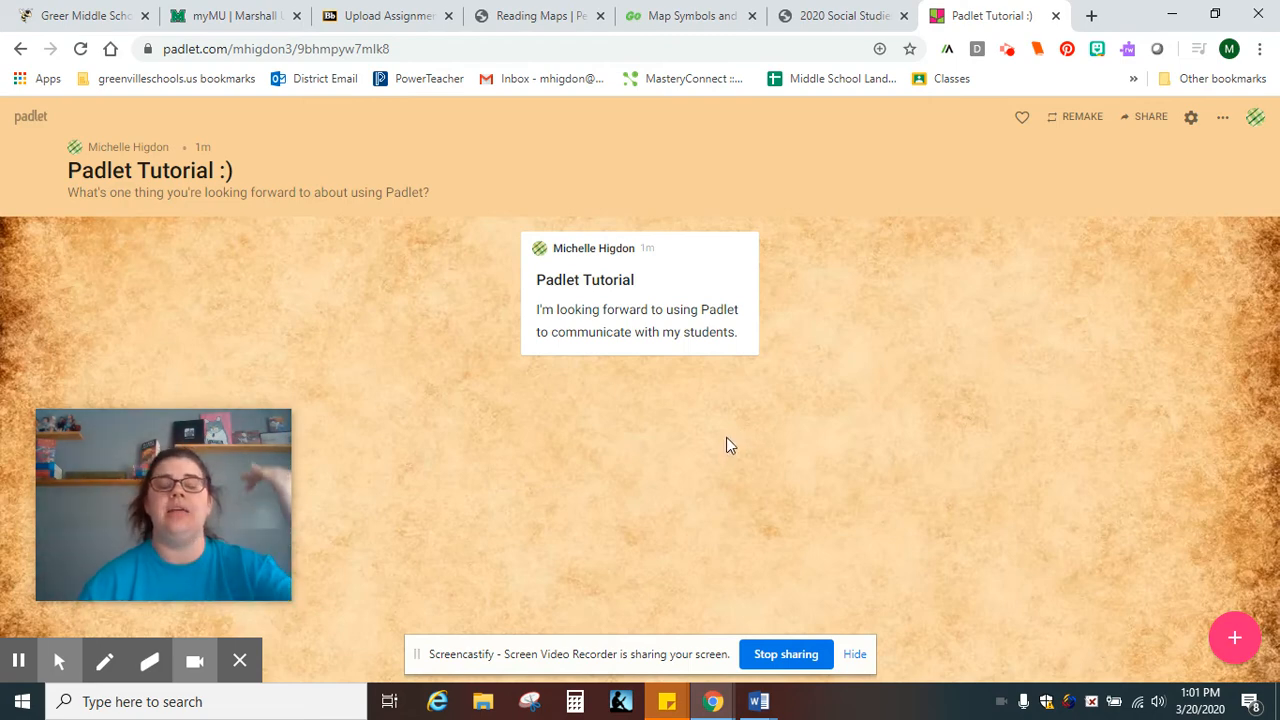
Start a remake of the padlet and shorten the copy's title to "Padlet Tutorial :)"
{"action": "left_click", "coordinate": [1087, 120]}
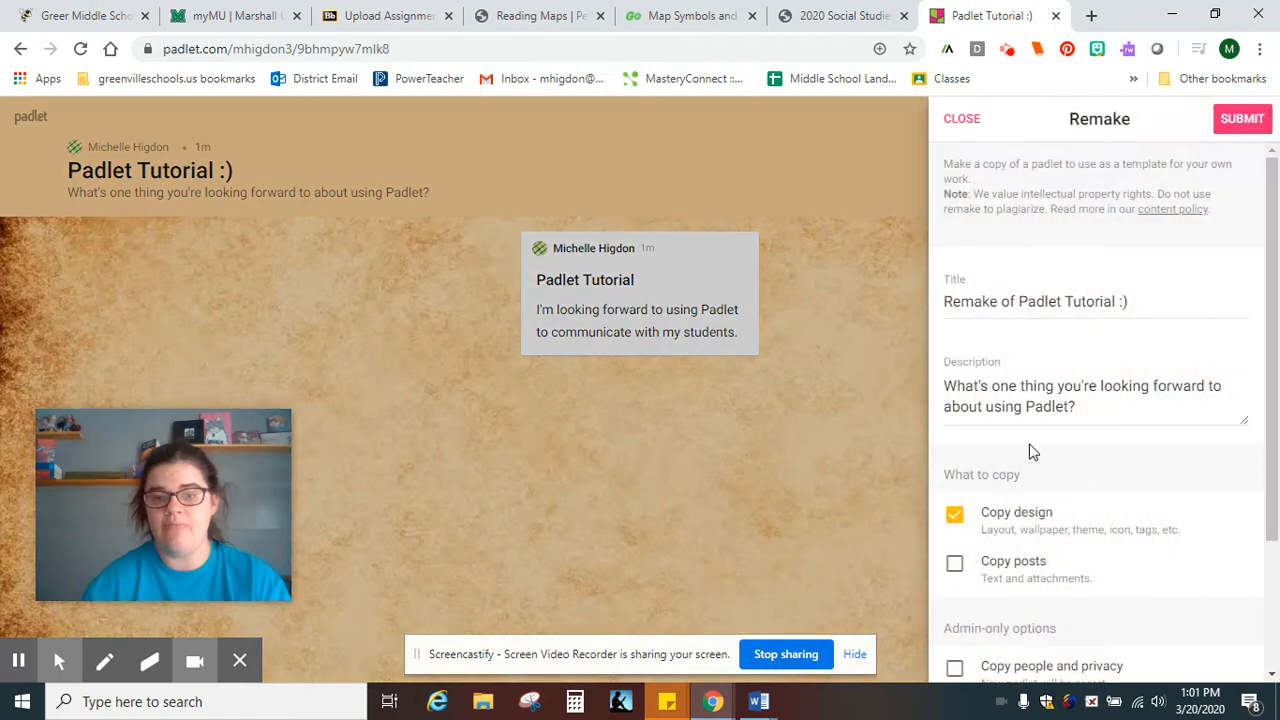
{"action": "left_click", "coordinate": [1014, 296]}
{"action": "left_click_drag", "start_coordinate": [1015, 300], "coordinate": [944, 310]}
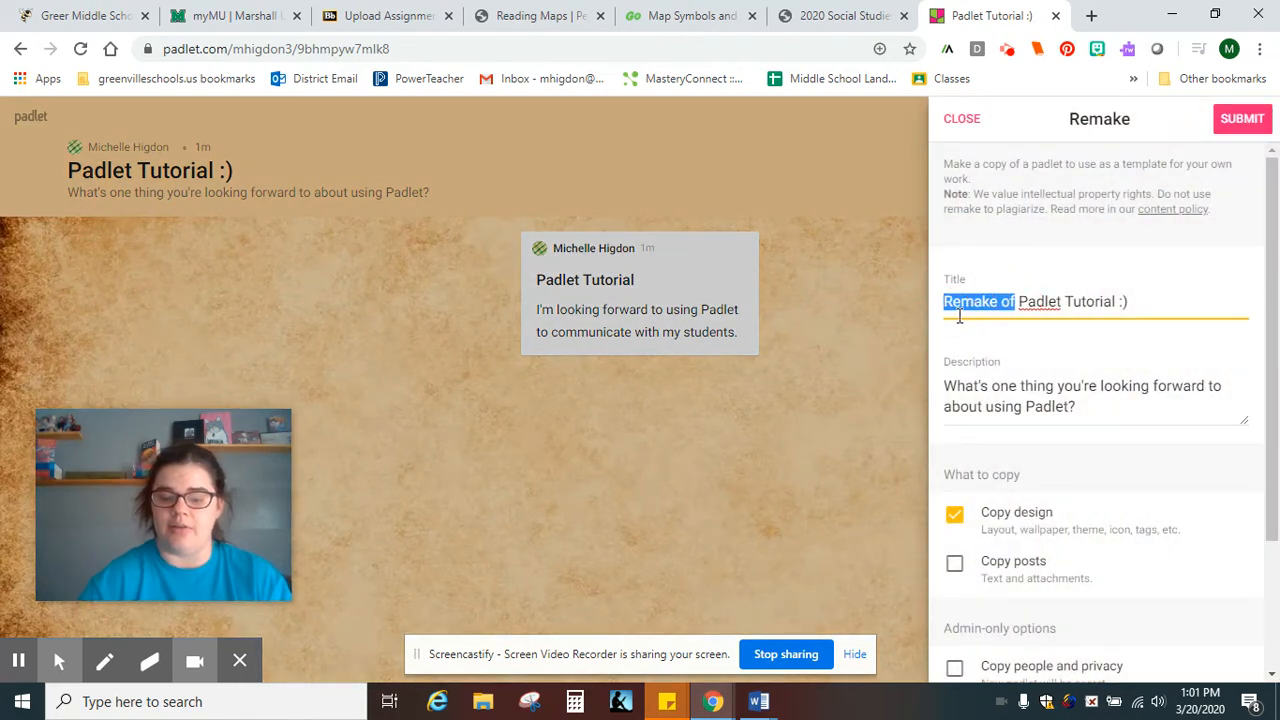
{"action": "key", "text": "BackSpace"}
Include people and privacy plus authorship in the remake, and submit it to create the copy
{"action": "scroll", "coordinate": [1120, 430], "scroll_direction": "down", "scroll_amount": 2}
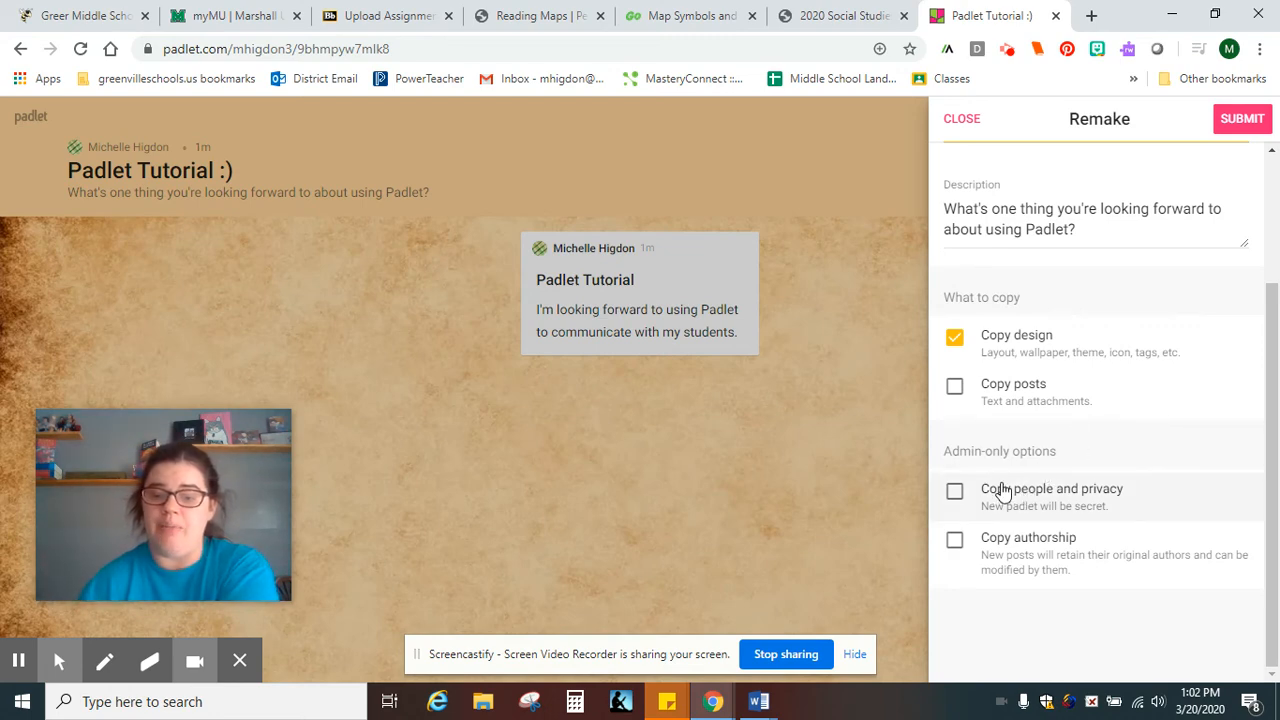
{"action": "left_click", "coordinate": [957, 491]}
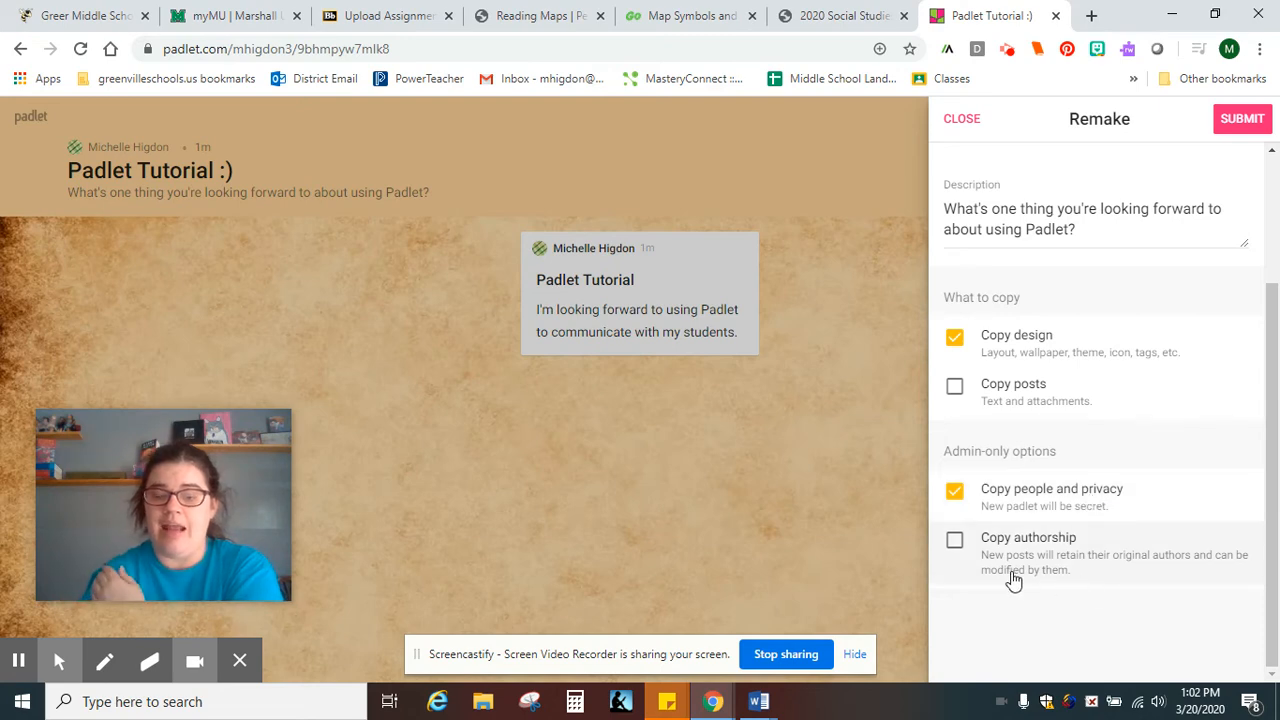
{"action": "left_click", "coordinate": [976, 552]}
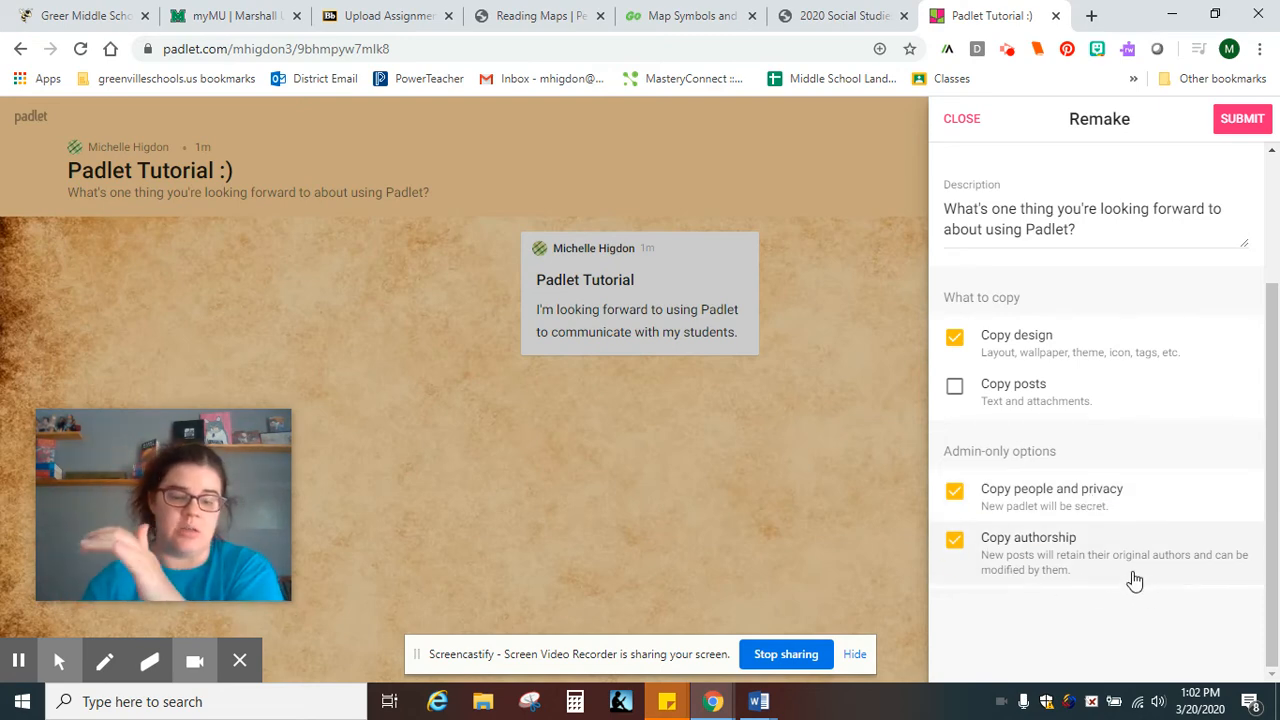
{"action": "scroll", "coordinate": [1169, 406], "scroll_direction": "up", "scroll_amount": 3}
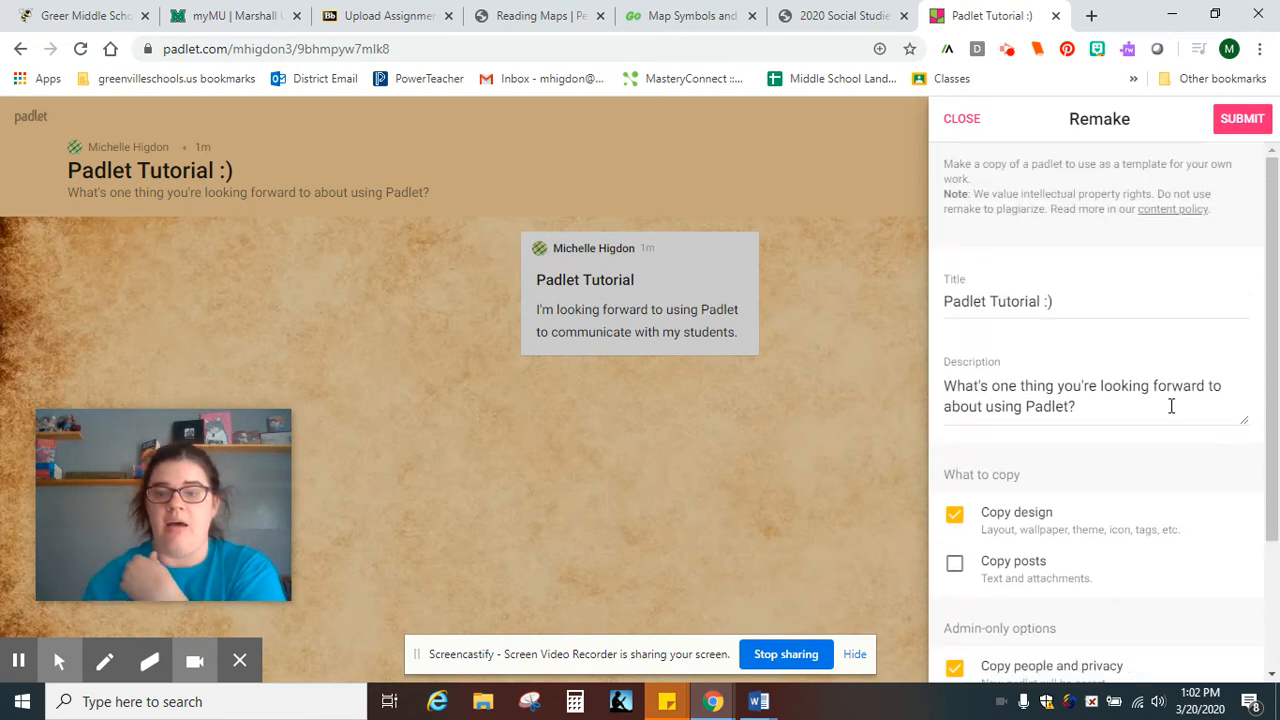
{"action": "left_click", "coordinate": [1255, 122]}
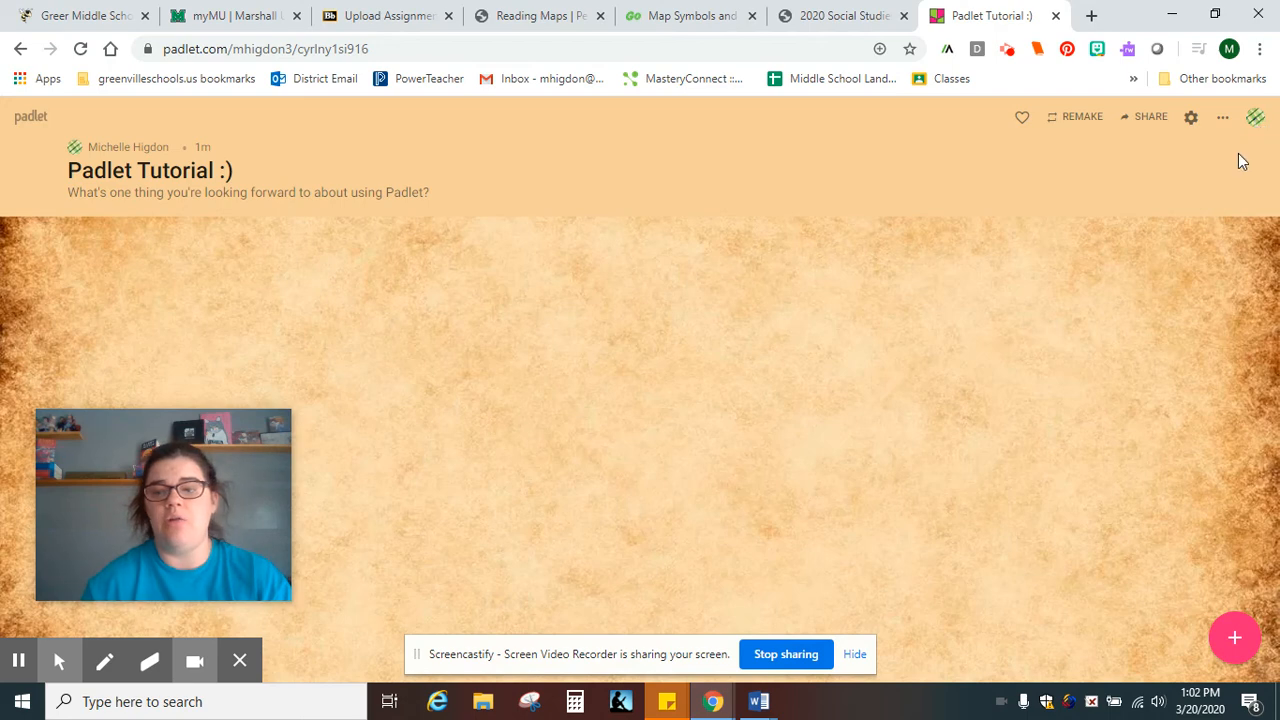
Open the Democracy padlet from the dashboard, look through its student posts, and return to the dashboard
{"action": "left_click", "coordinate": [25, 125]}
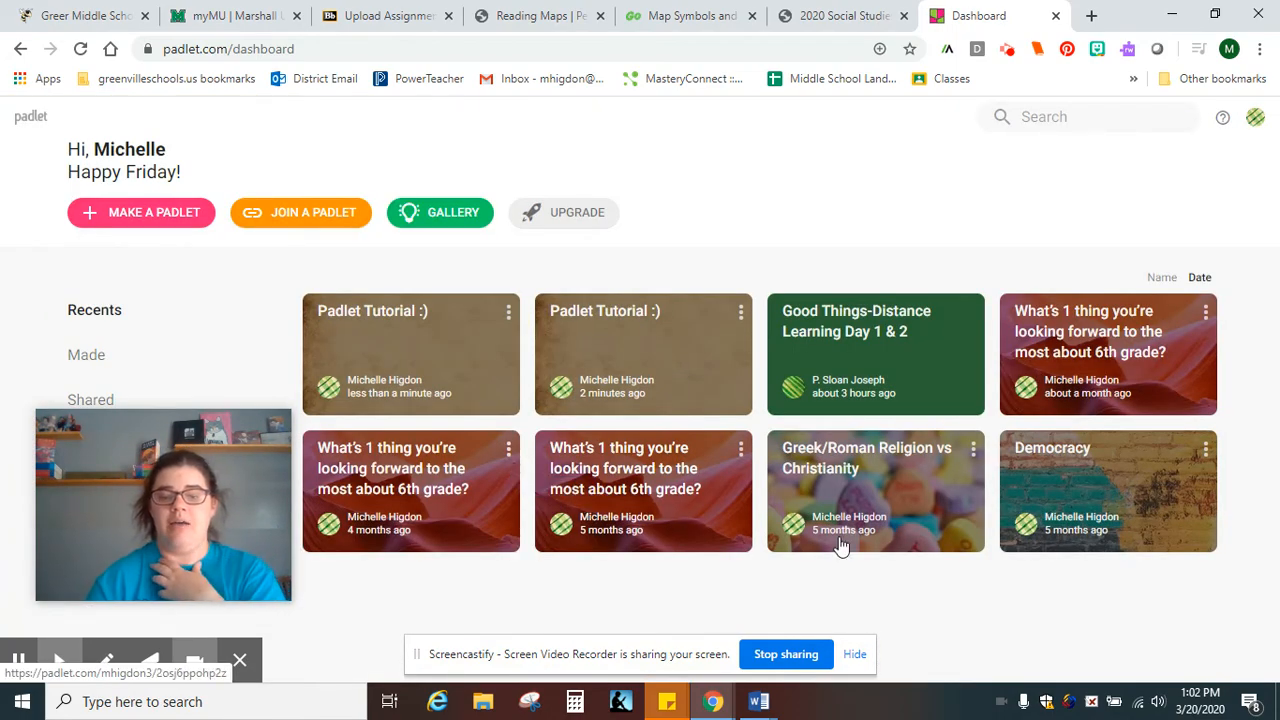
{"action": "left_click", "coordinate": [1043, 480]}
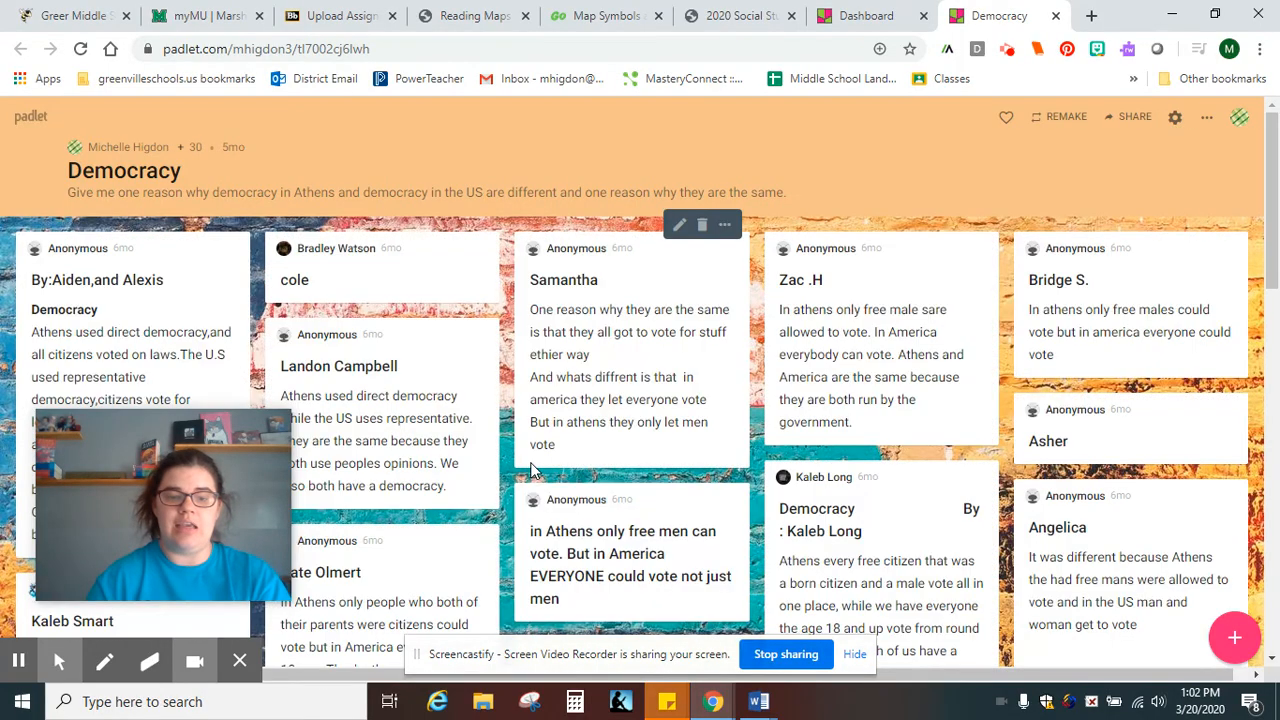
{"action": "scroll", "coordinate": [519, 466], "scroll_direction": "down", "scroll_amount": 3}
{"action": "scroll", "coordinate": [514, 466], "scroll_direction": "down", "scroll_amount": 7}
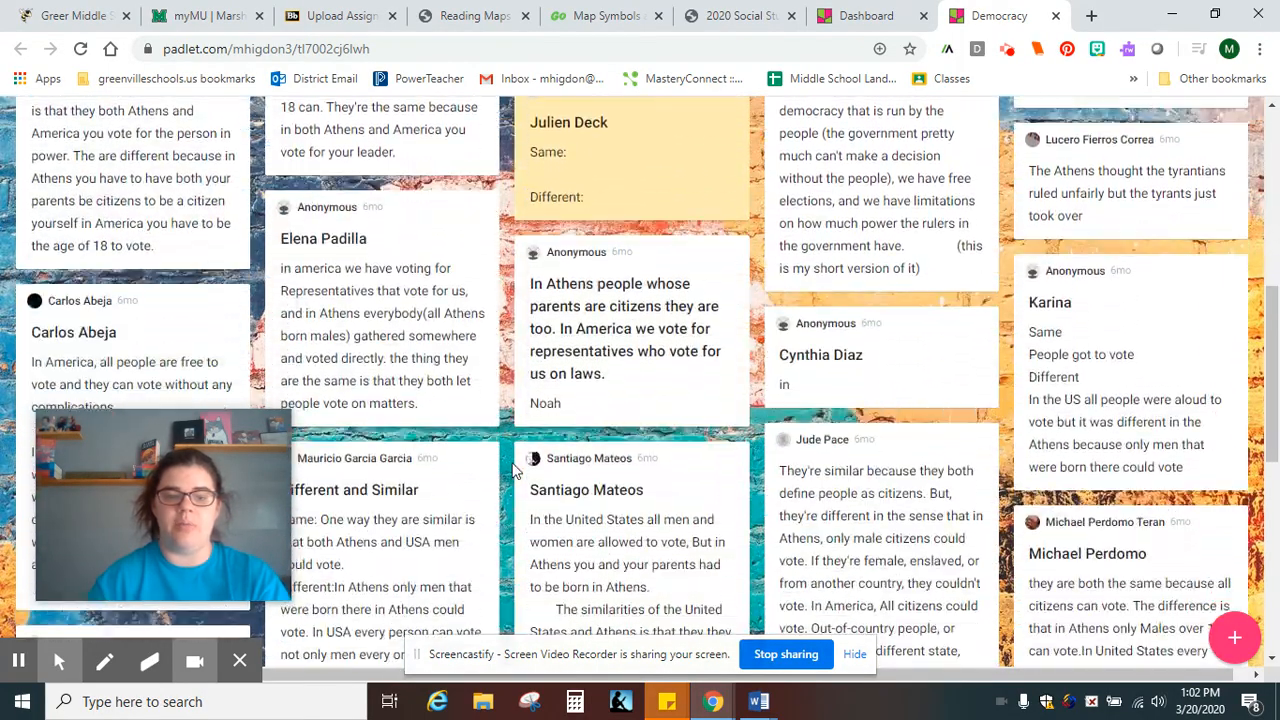
{"action": "scroll", "coordinate": [490, 448], "scroll_direction": "up", "scroll_amount": 10}
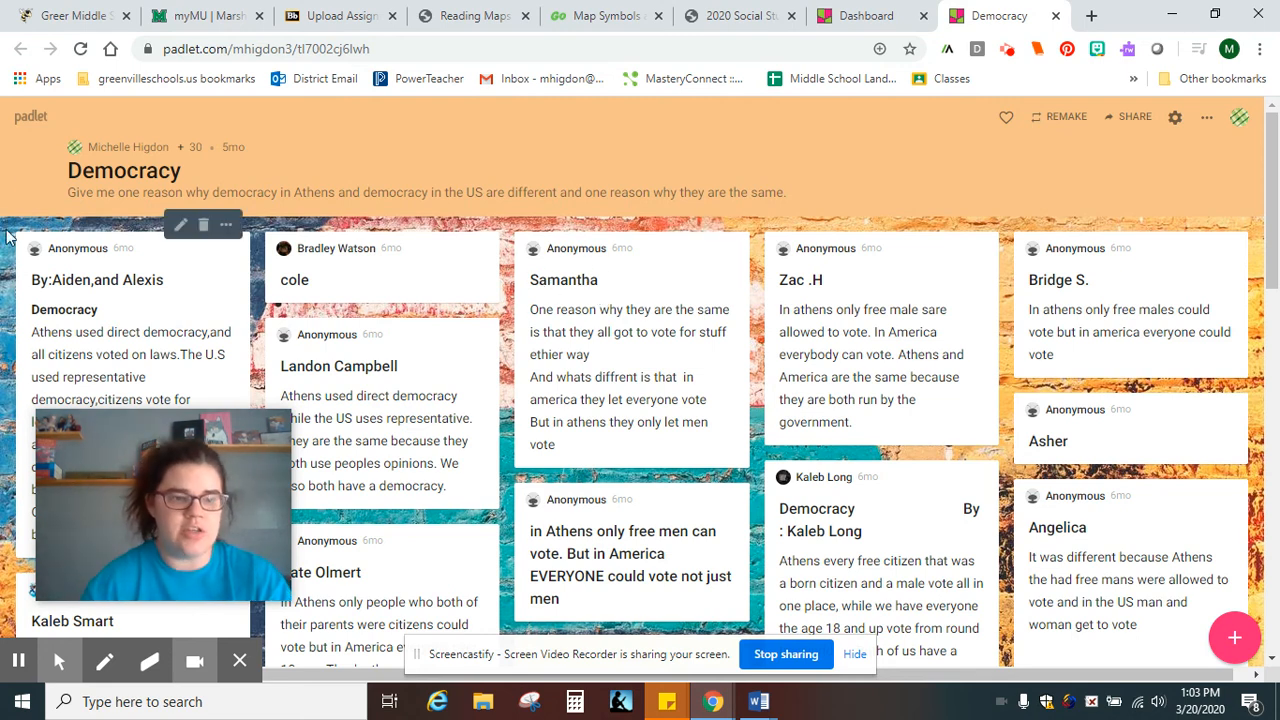
{"action": "left_click", "coordinate": [30, 116]}
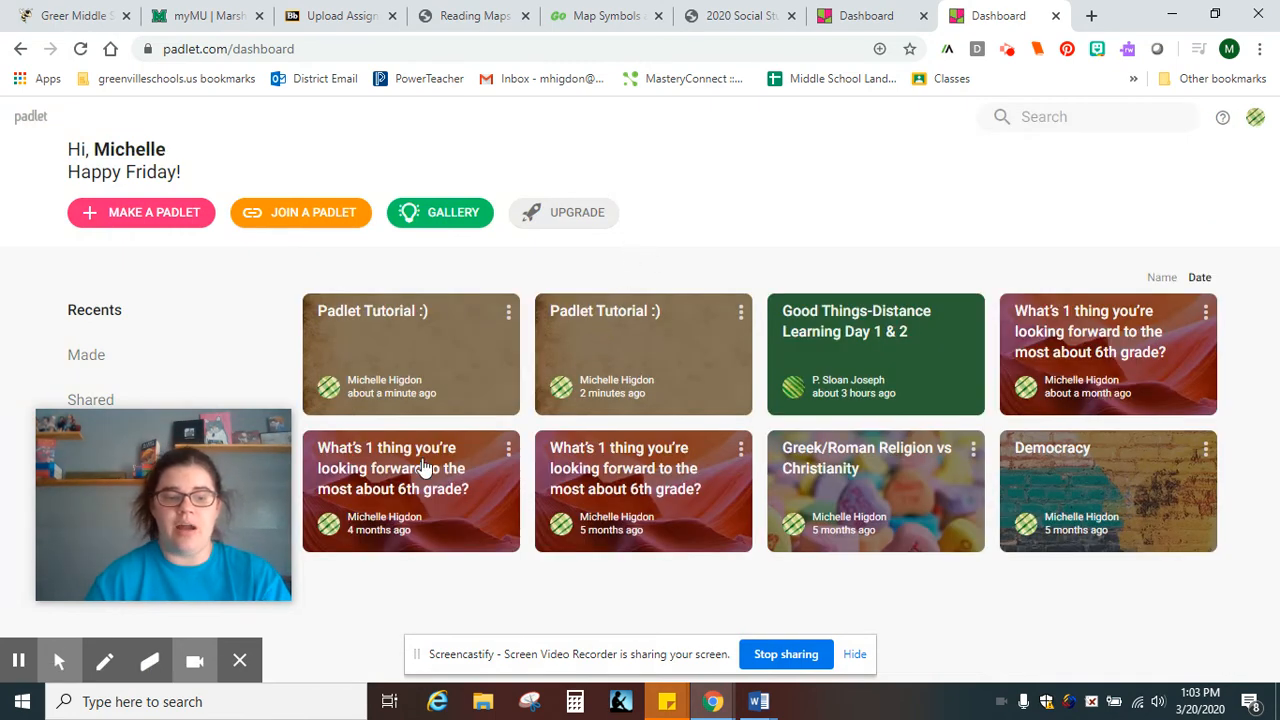
{"action": "mouse_move", "coordinate": [200, 428]}
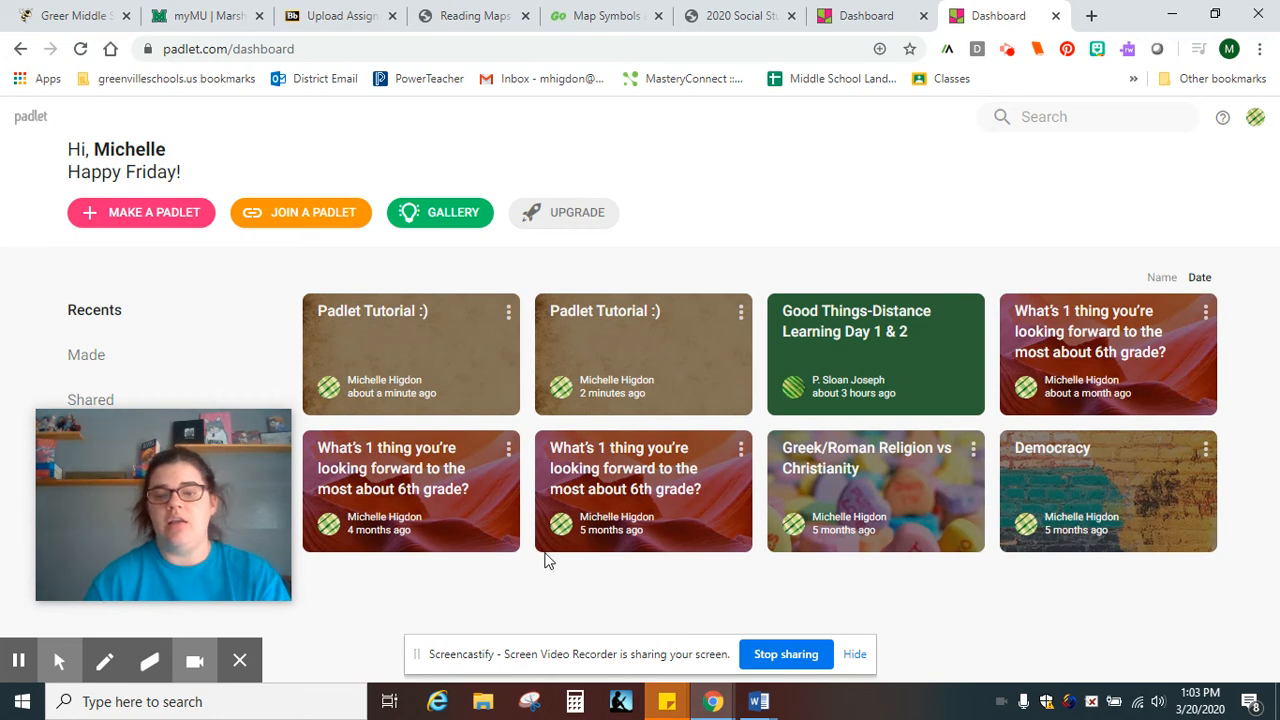
{"action": "mouse_move", "coordinate": [140, 444]}
{"action": "left_click_drag", "start_coordinate": [140, 444], "coordinate": [1005, 493]}
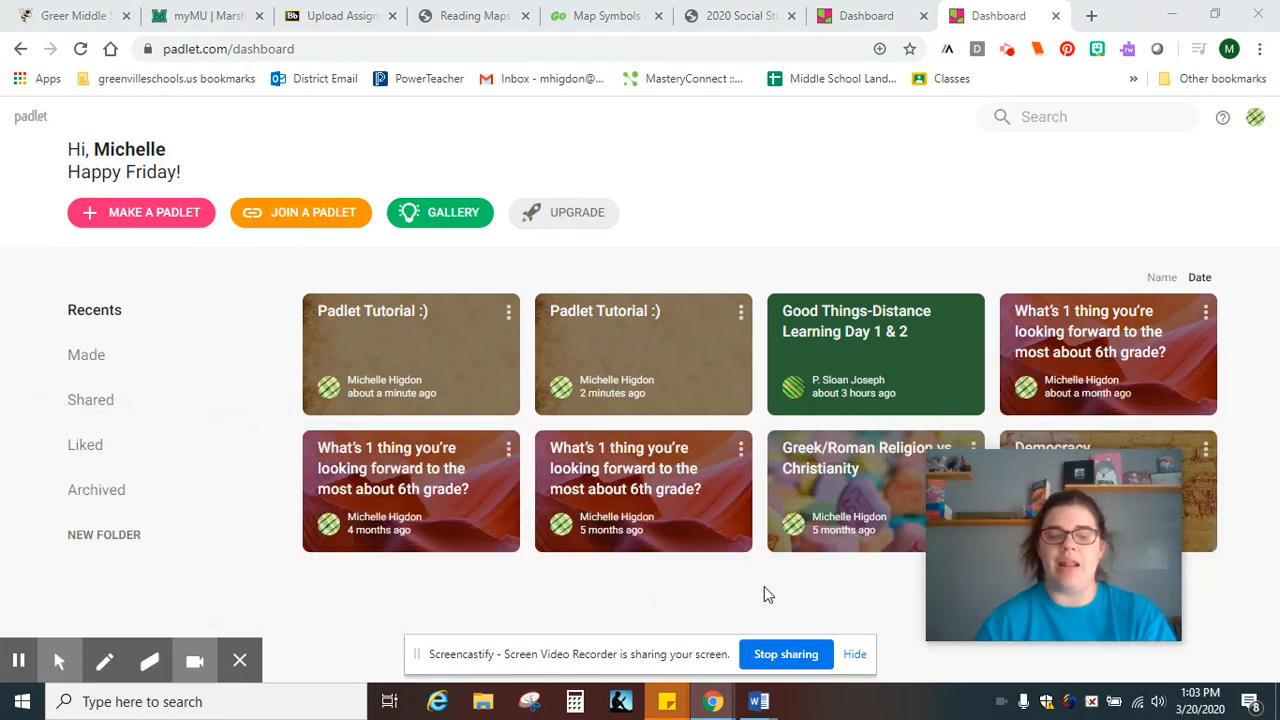